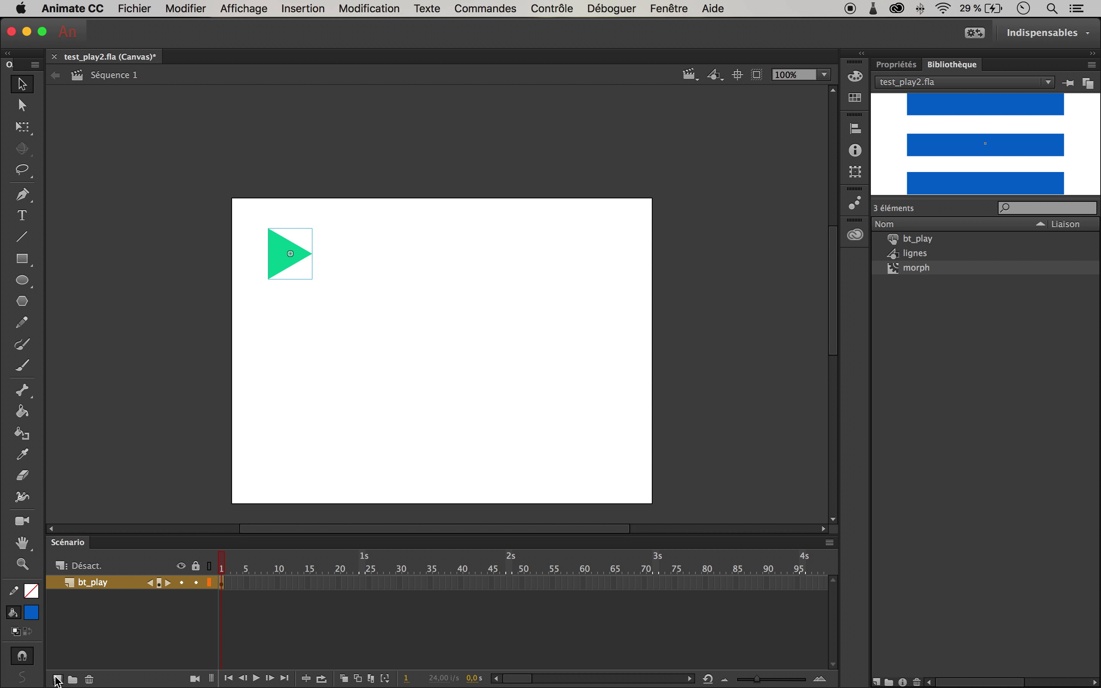
Add a layer named lignes below the bt_play layer and place the lignes symbol near the stage centre.
{"action": "left_click", "coordinate": [56, 680]}
{"action": "double_click", "coordinate": [107, 583]}
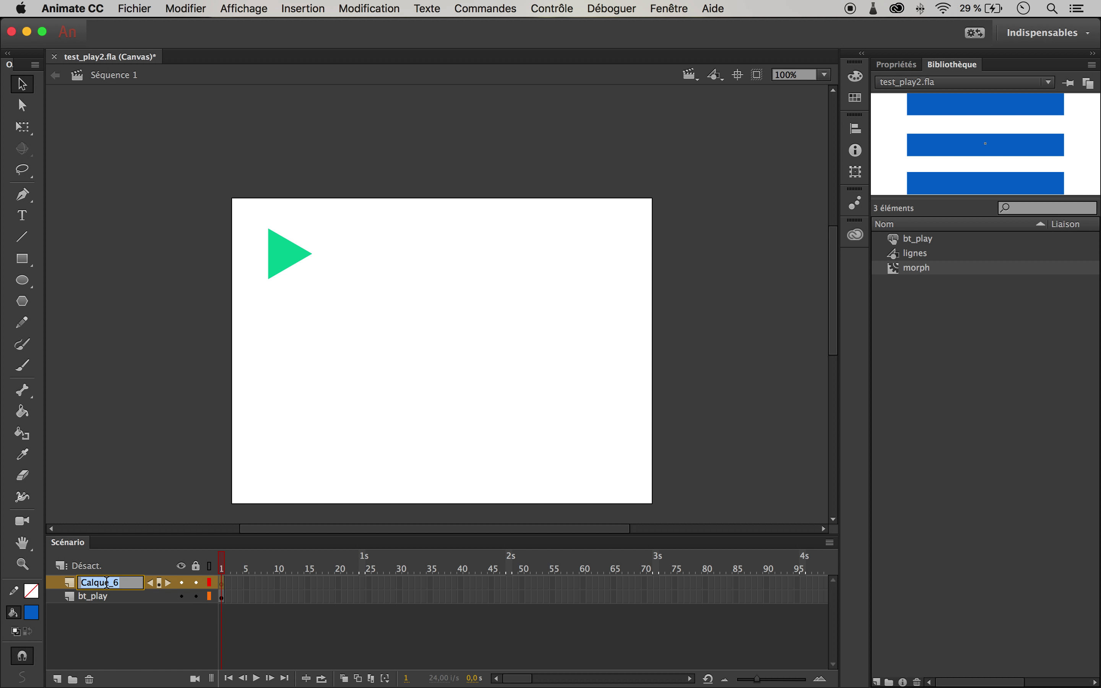
{"action": "key", "text": "BackSpace"}
{"action": "type", "text": "ignes"}
{"action": "key", "text": "Return"}
{"action": "left_click_drag", "start_coordinate": [93, 583], "coordinate": [93, 602]}
{"action": "left_click_drag", "start_coordinate": [918, 252], "coordinate": [399, 377]}
{"action": "type", "text": "l"}
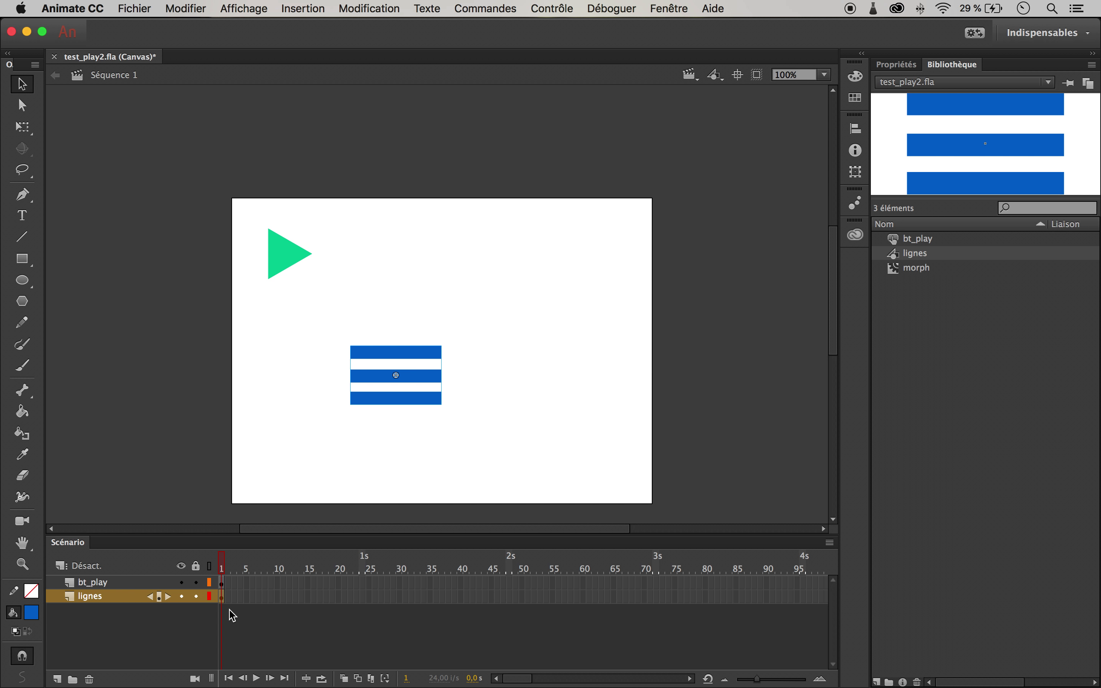
Insert a keyframe at frame 24 of the lignes layer and rotate the lines by 180 degrees there.
{"action": "right_click", "coordinate": [361, 596]}
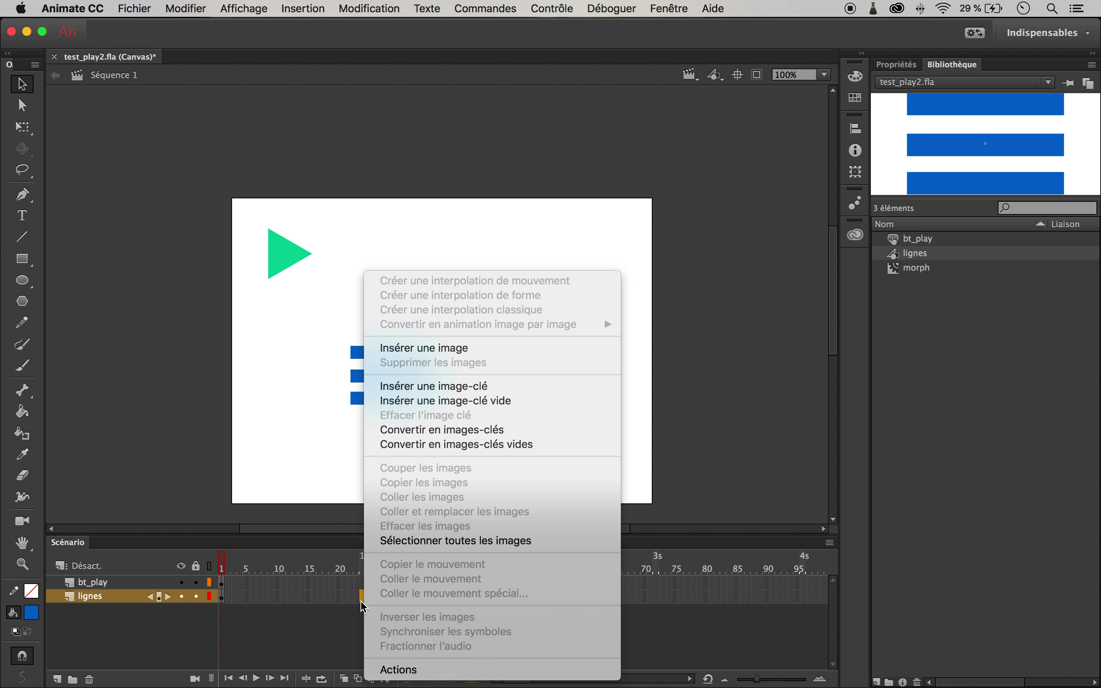
{"action": "left_click", "coordinate": [463, 392]}
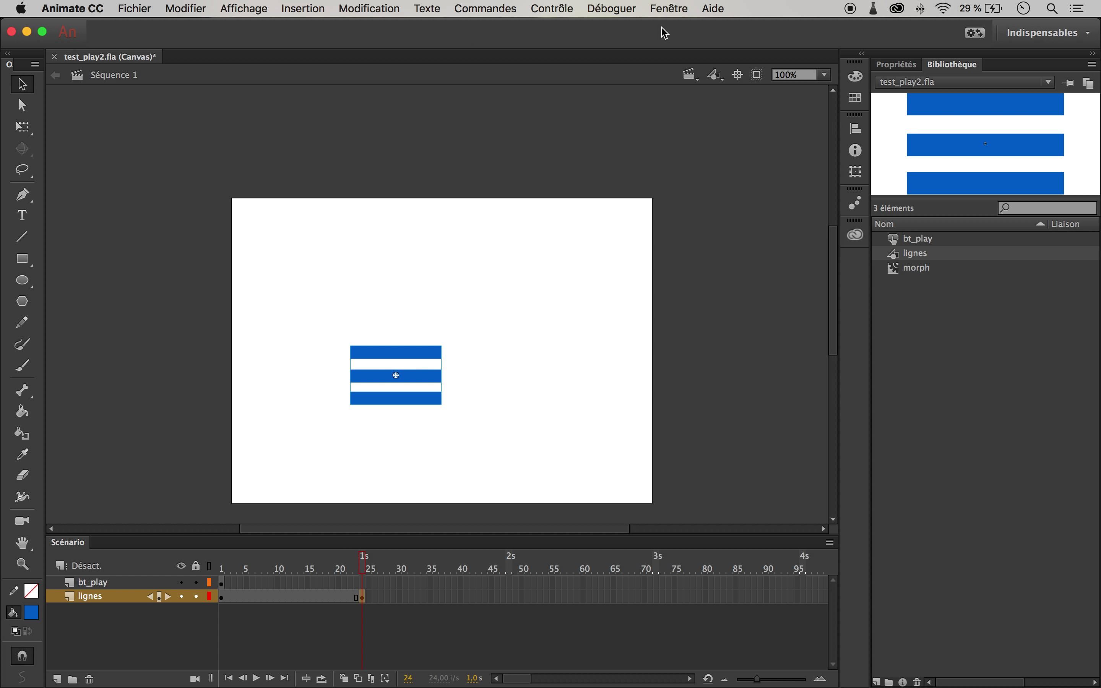
{"action": "left_click", "coordinate": [669, 8]}
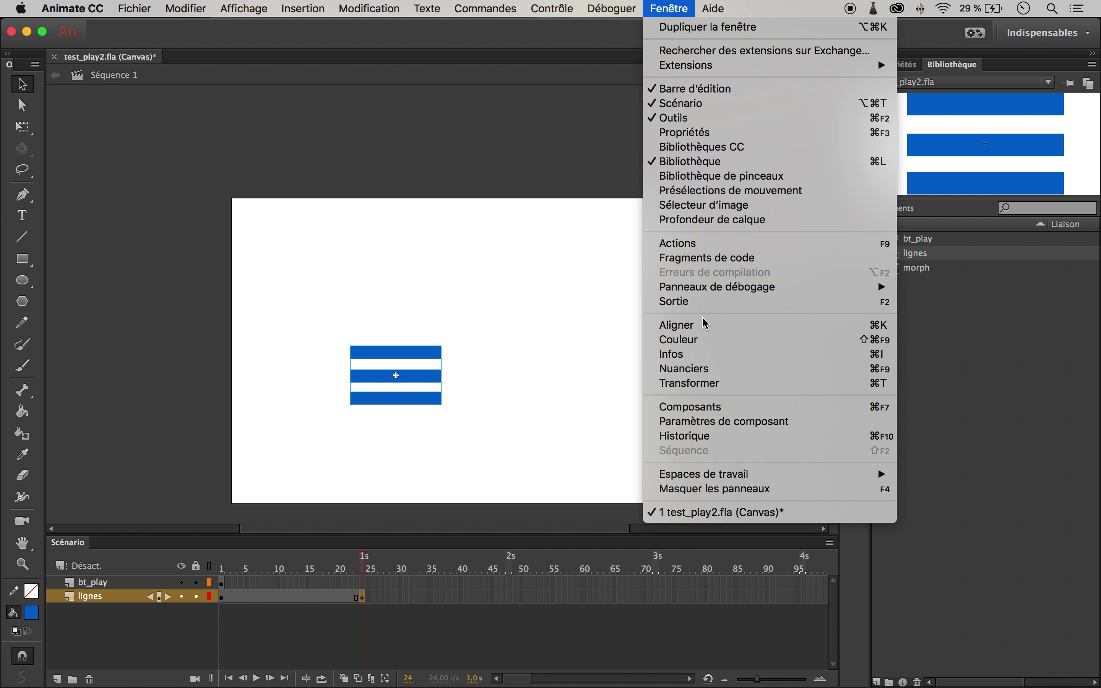
{"action": "left_click", "coordinate": [706, 388]}
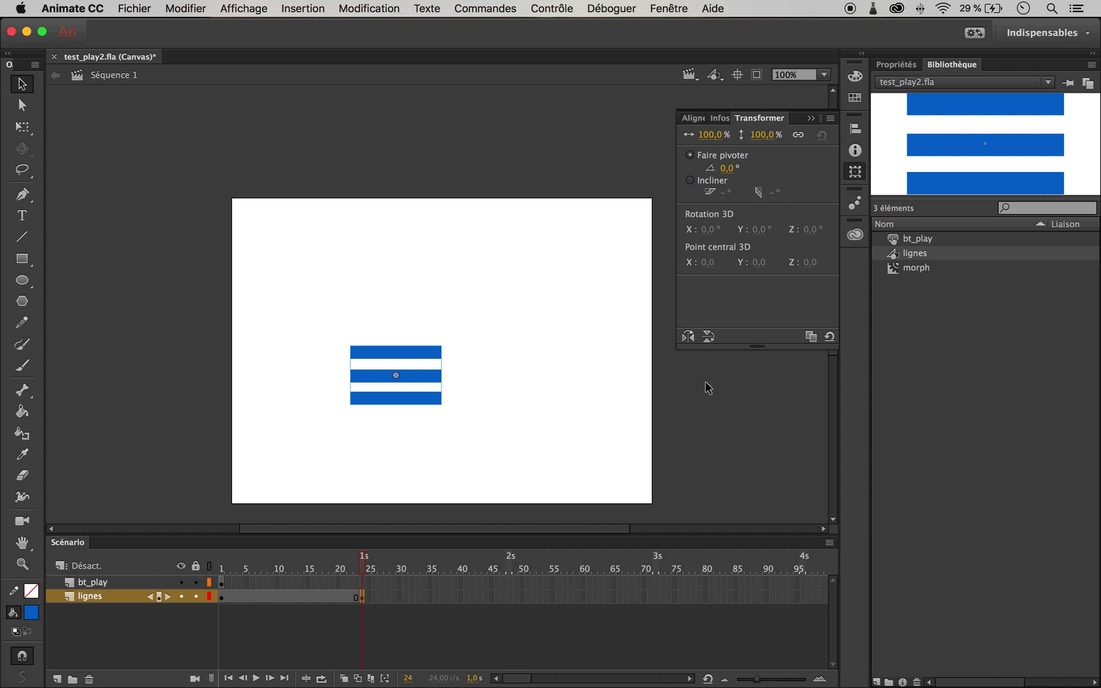
{"action": "left_click", "coordinate": [733, 169]}
{"action": "type", "text": "180"}
{"action": "key", "text": "Return"}
Create a classic tween between the two keyframes of the lignes layer and preview the rotation.
{"action": "right_click", "coordinate": [313, 597]}
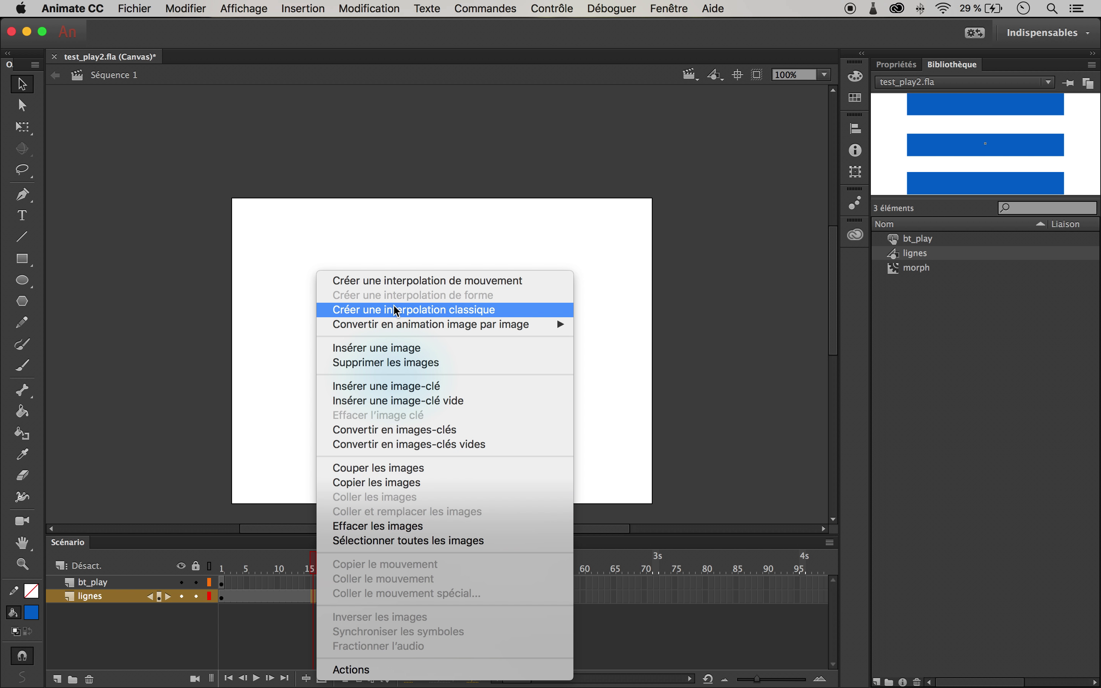
{"action": "left_click", "coordinate": [394, 310]}
{"action": "left_click_drag", "start_coordinate": [316, 569], "coordinate": [144, 603]}
{"action": "key", "text": "Return"}
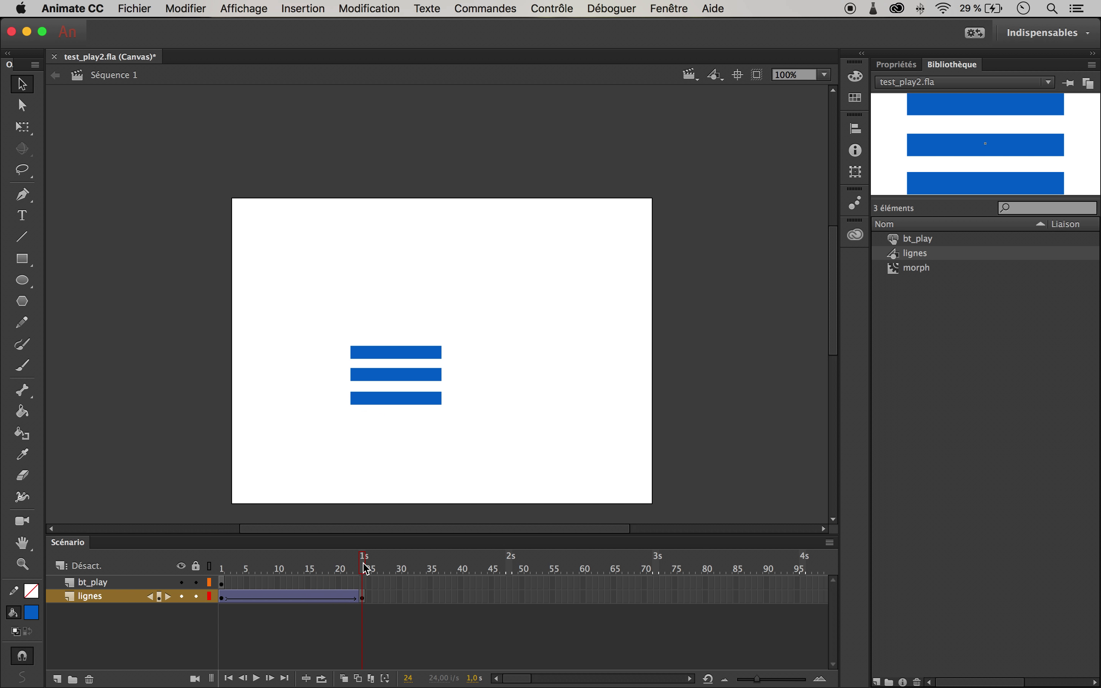
{"action": "left_click_drag", "start_coordinate": [366, 568], "coordinate": [214, 577]}
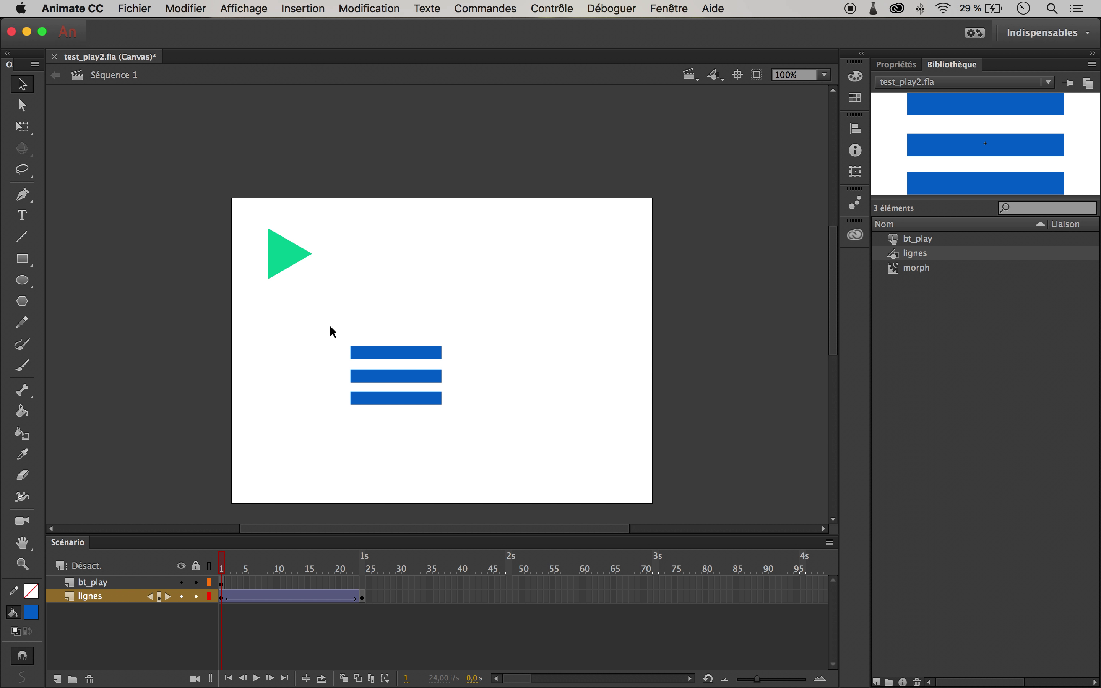
Shift the whole tween on the lignes layer so that it starts at frame 24.
{"action": "left_click", "coordinate": [283, 252]}
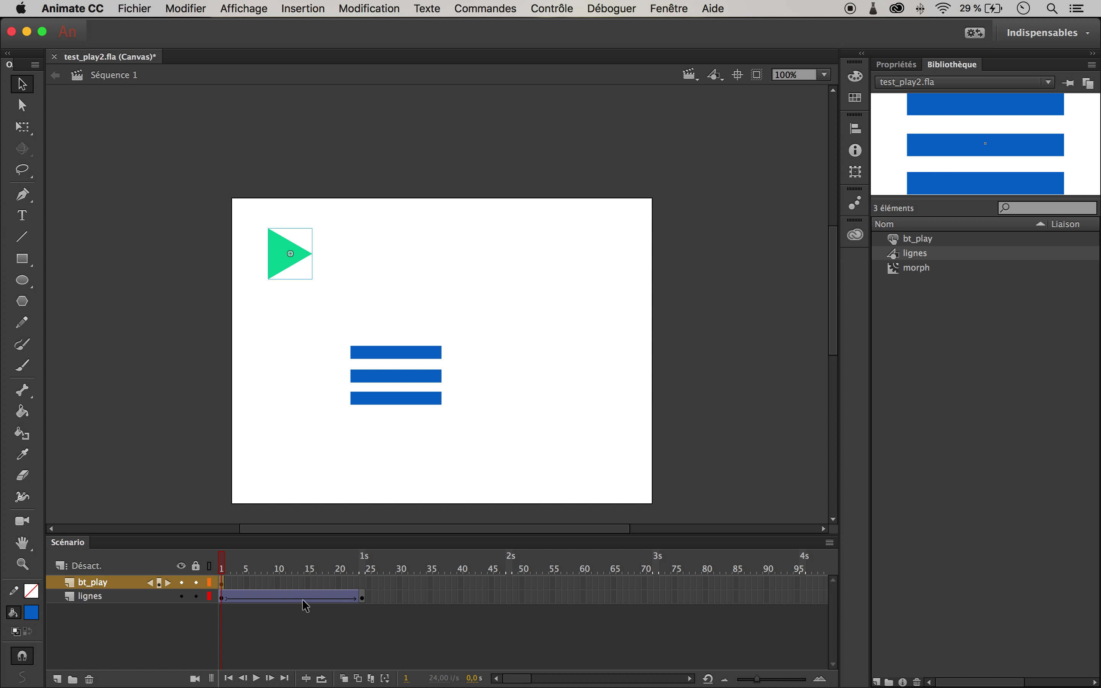
{"action": "left_click", "coordinate": [362, 597]}
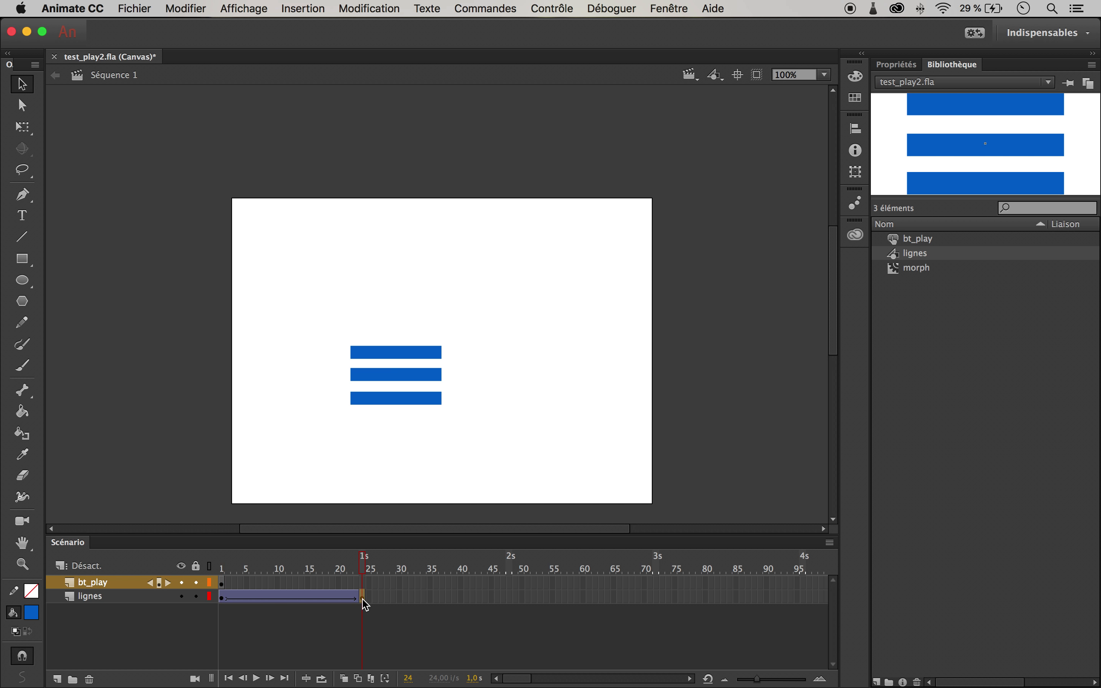
{"action": "left_click", "coordinate": [222, 596]}
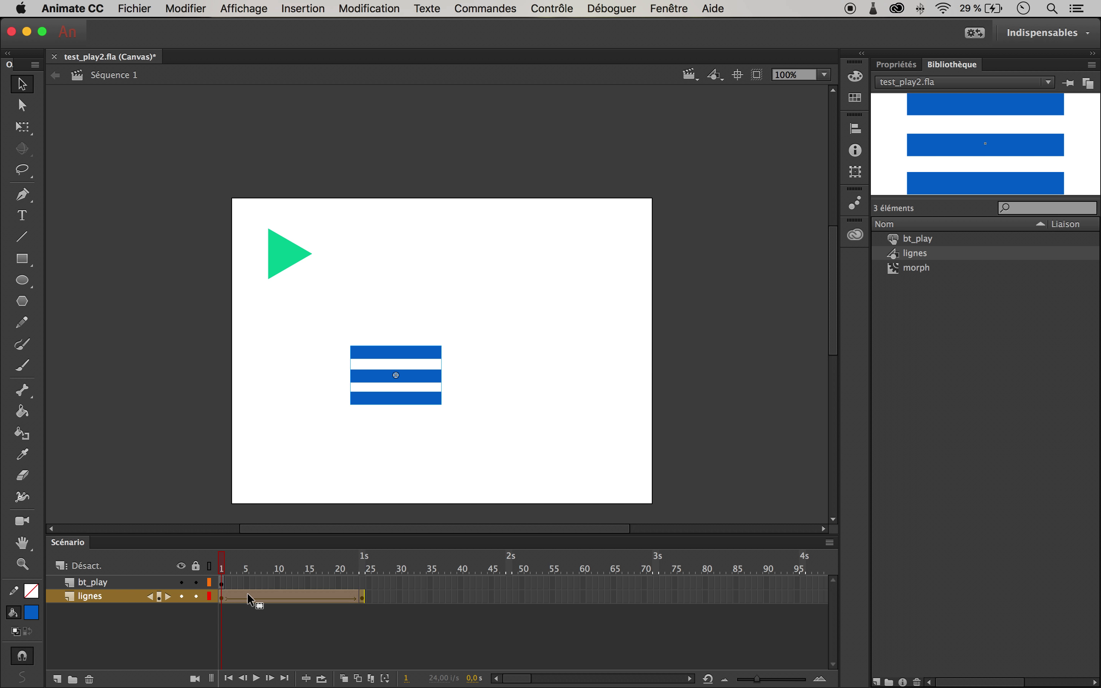
{"action": "left_click_drag", "start_coordinate": [247, 594], "coordinate": [388, 597]}
{"action": "left_click", "coordinate": [364, 599]}
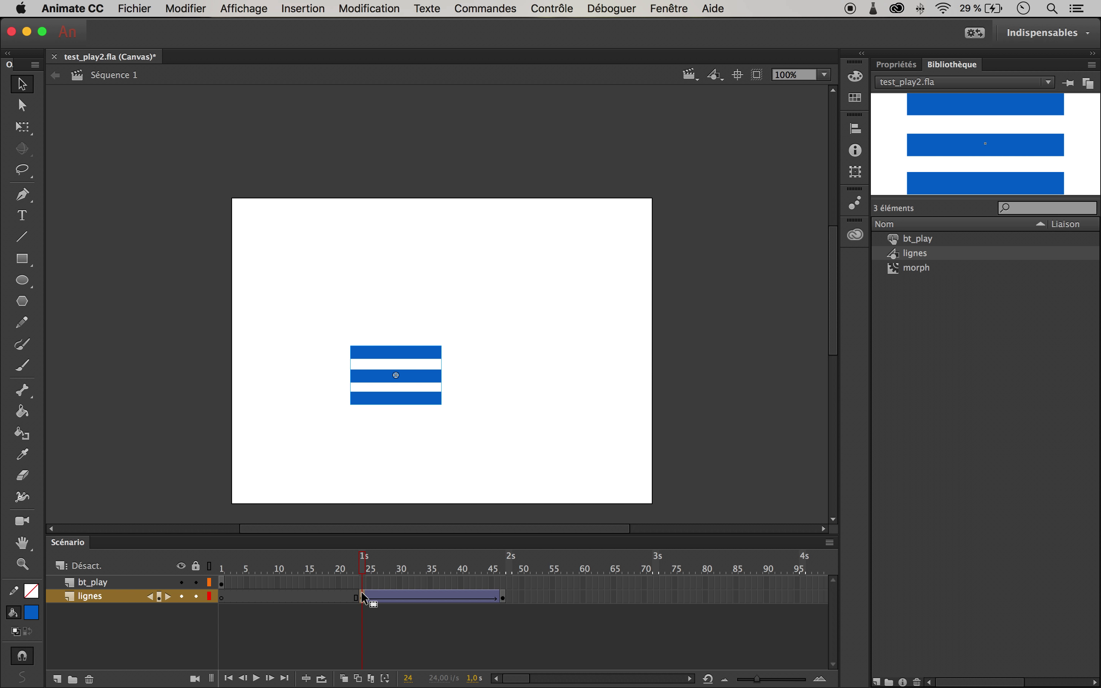
Extend the bt_play layer to frame 47 by inserting a frame, and scrub back to frame 1.
{"action": "left_click", "coordinate": [222, 583]}
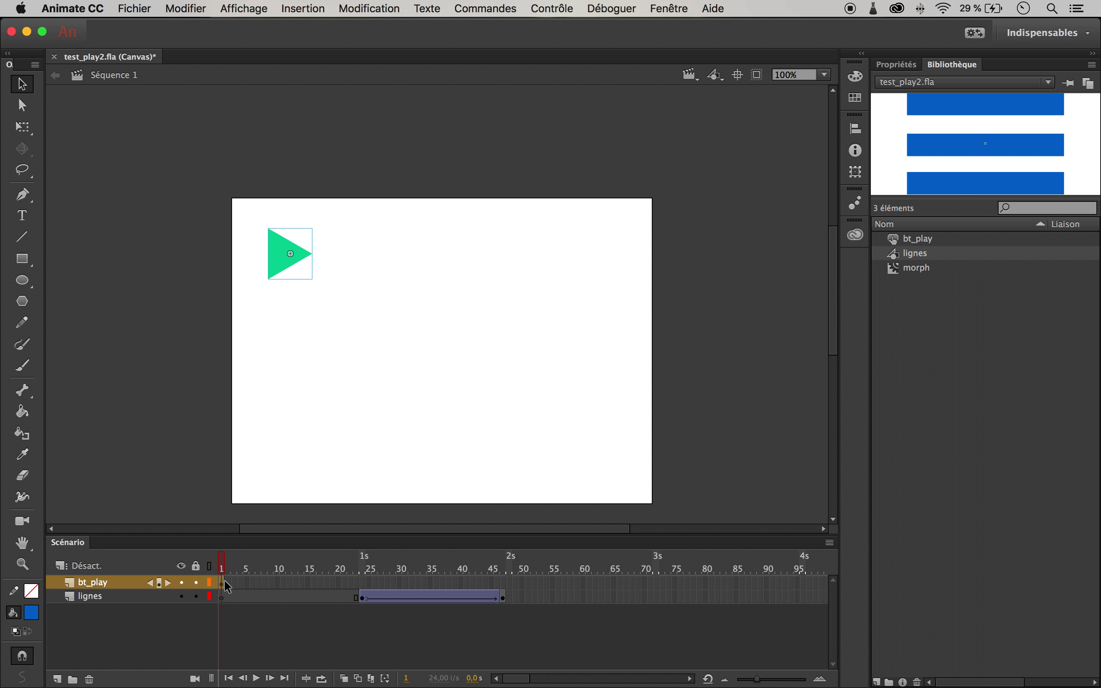
{"action": "left_click", "coordinate": [505, 585]}
{"action": "right_click", "coordinate": [504, 584]}
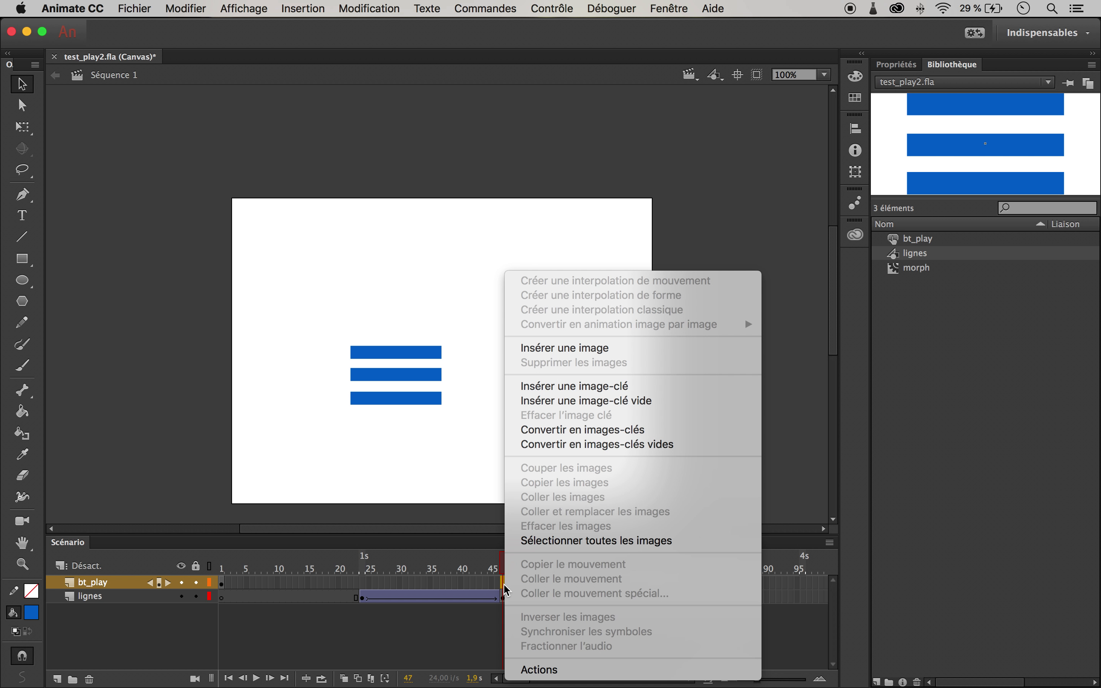
{"action": "left_click", "coordinate": [621, 349]}
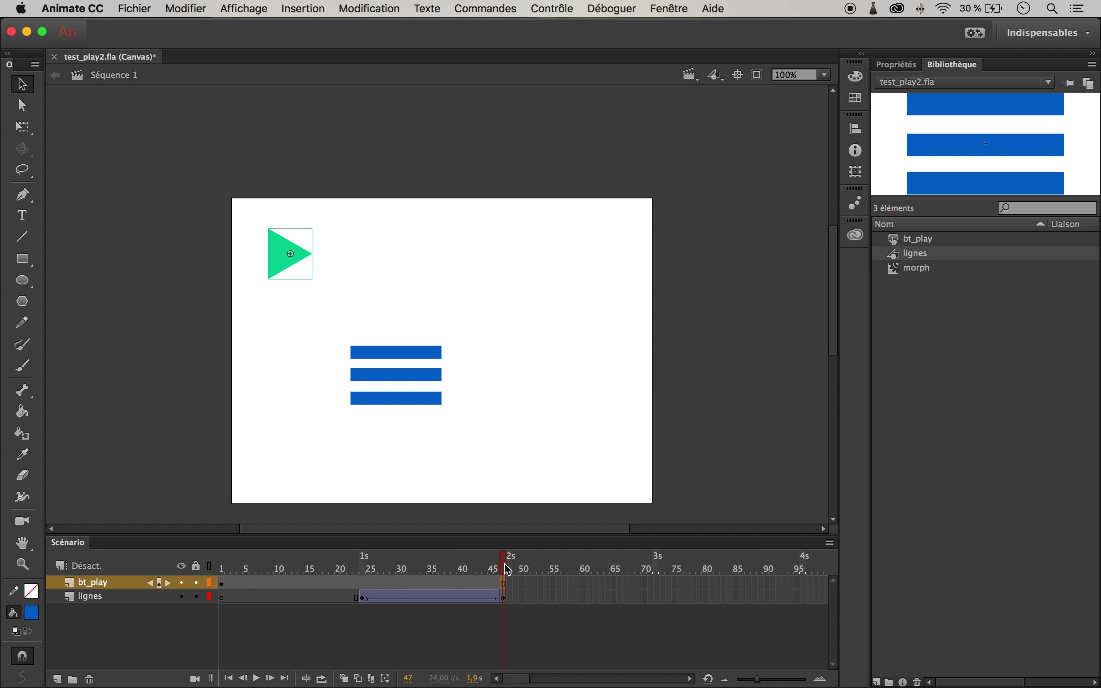
{"action": "left_click_drag", "start_coordinate": [506, 566], "coordinate": [122, 584]}
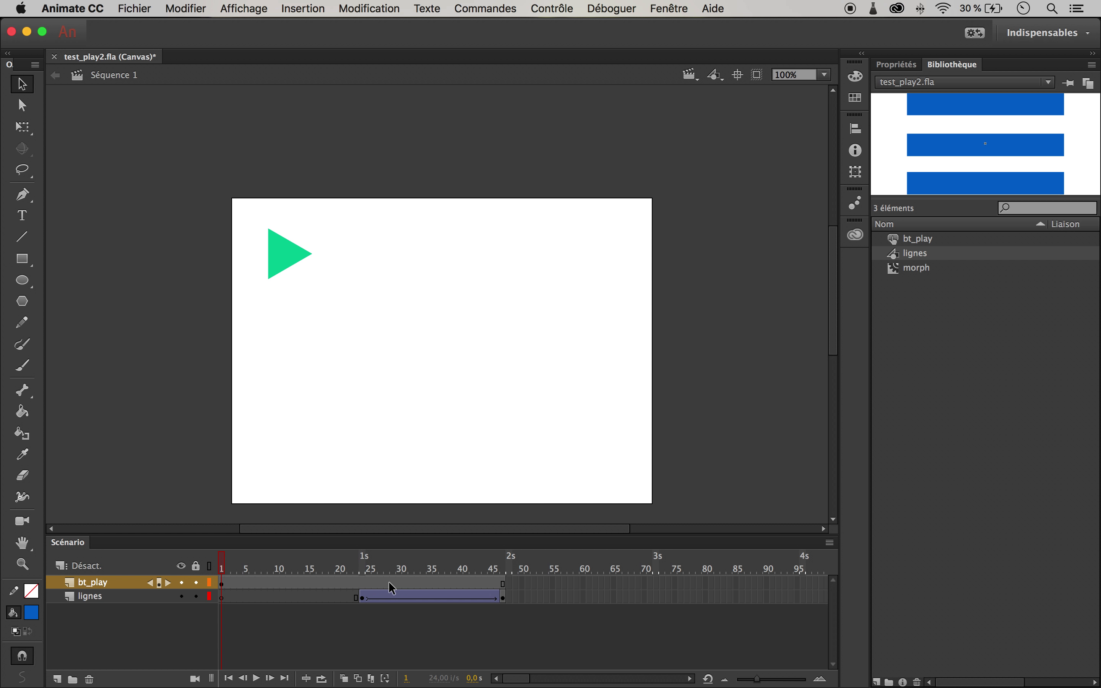
Add a layer above bt_play and name it etiquettes.
{"action": "left_click", "coordinate": [361, 583]}
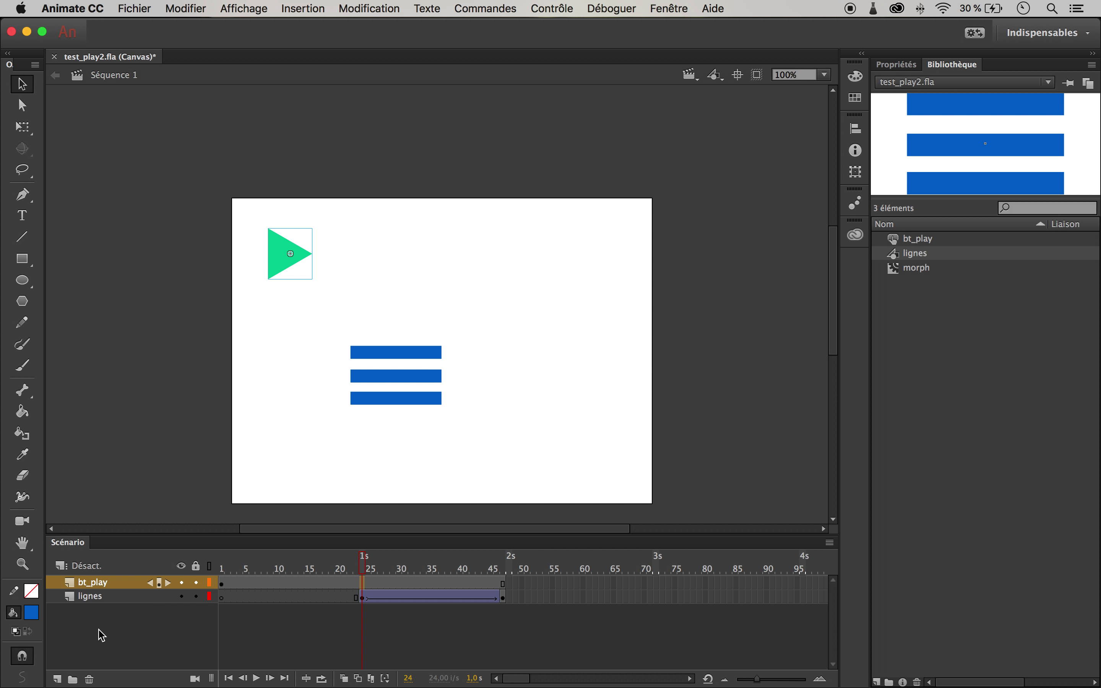
{"action": "left_click", "coordinate": [98, 583]}
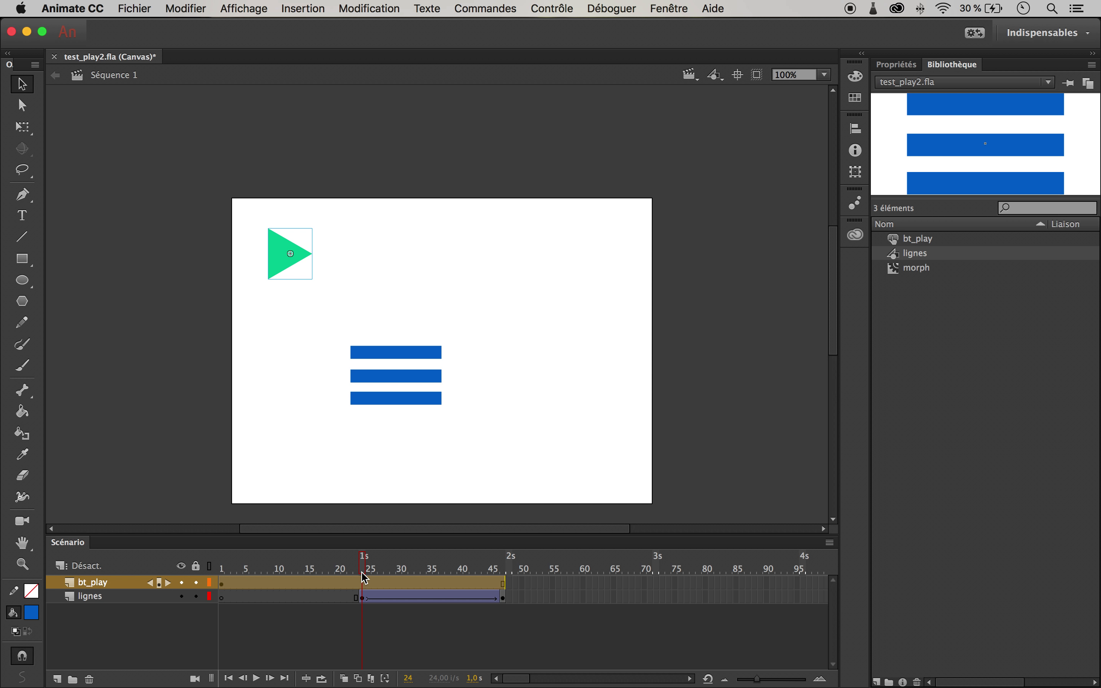
{"action": "left_click", "coordinate": [55, 680]}
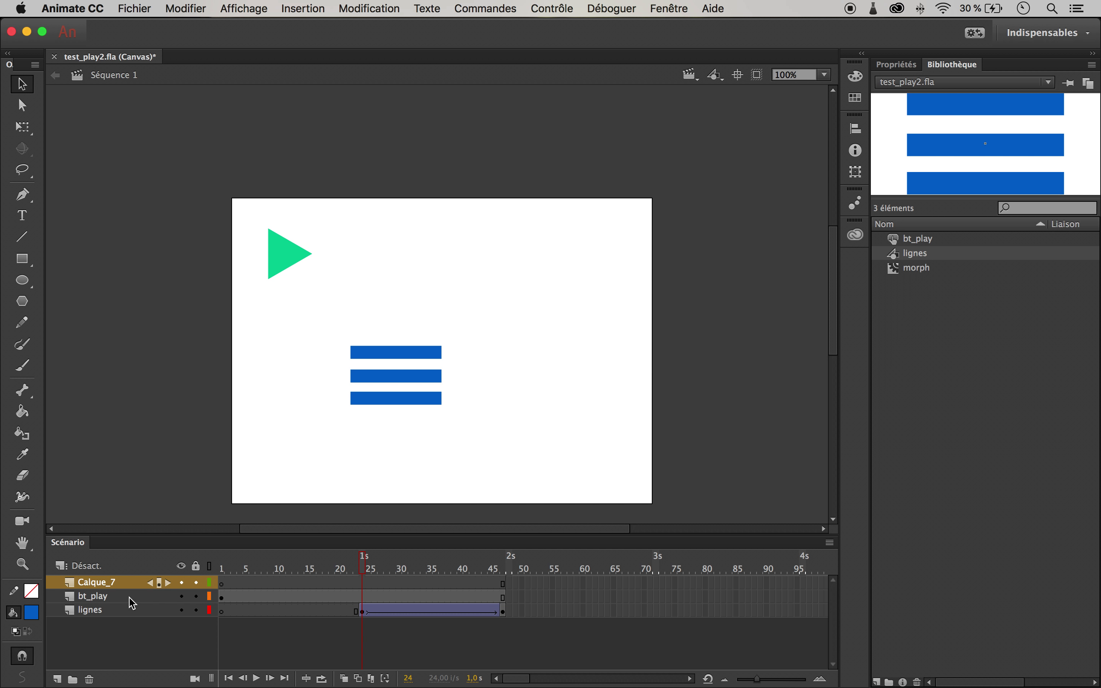
{"action": "double_click", "coordinate": [105, 583]}
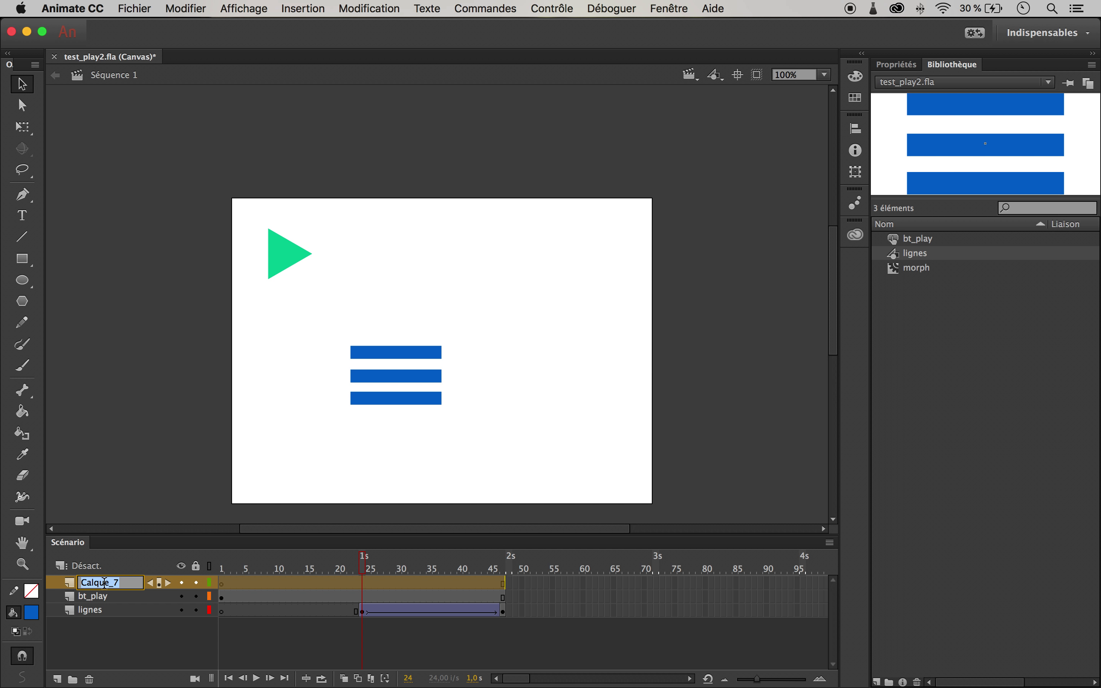
{"action": "key", "text": "BackSpace"}
{"action": "type", "text": "etiquettes"}
Insert a keyframe at frame 24 of the etiquettes layer and give it the frame label debut.
{"action": "left_click", "coordinate": [361, 581]}
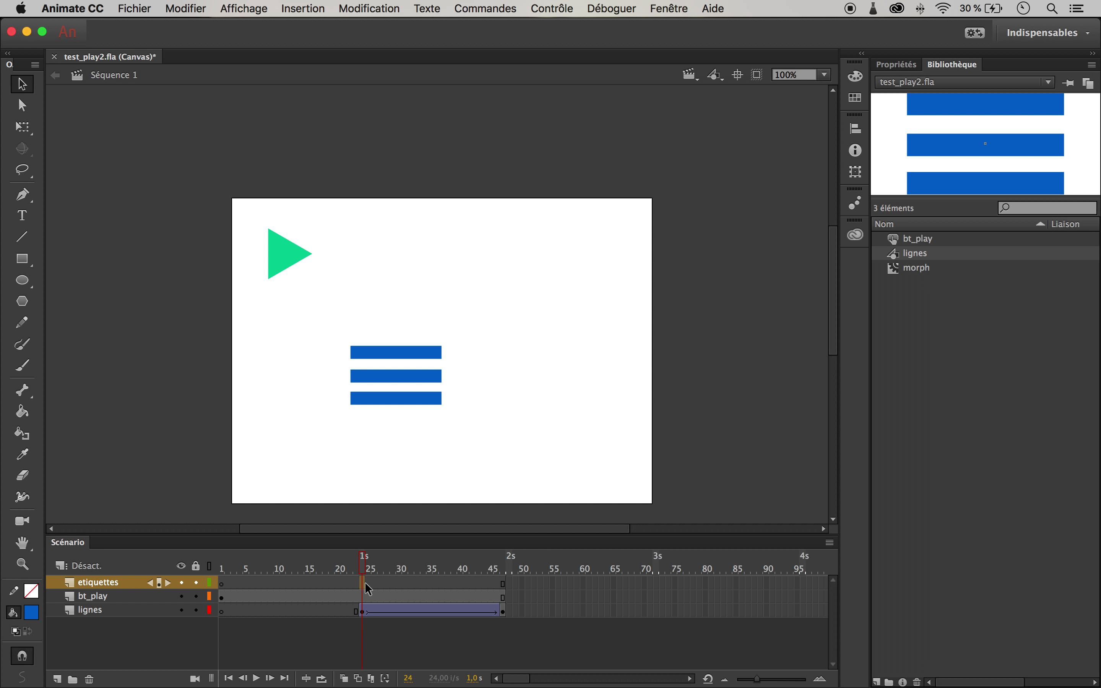
{"action": "left_click_drag", "start_coordinate": [366, 566], "coordinate": [365, 566]}
{"action": "right_click", "coordinate": [362, 584]}
{"action": "left_click", "coordinate": [471, 389]}
{"action": "left_click", "coordinate": [907, 65]}
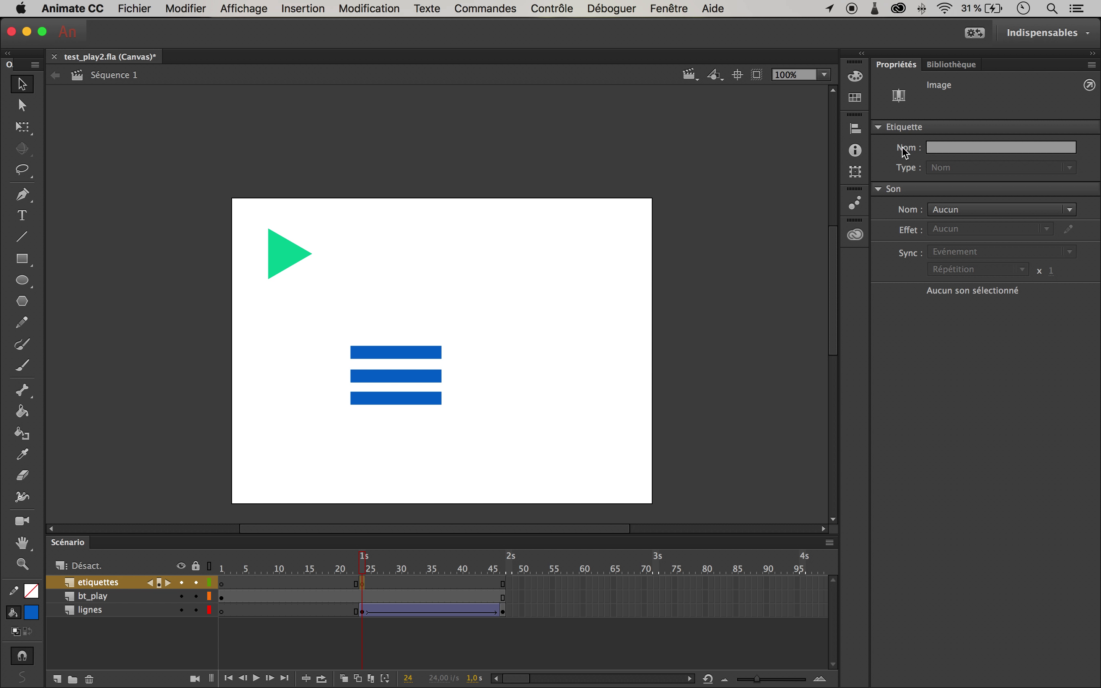
{"action": "left_click", "coordinate": [952, 148]}
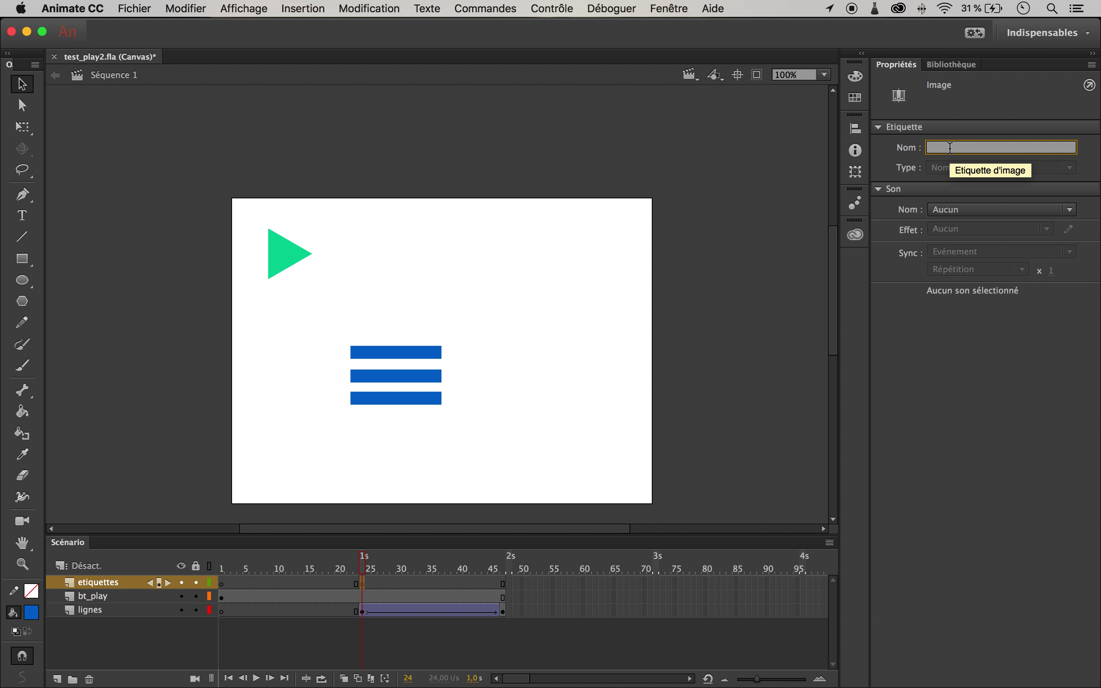
{"action": "type", "text": "debut"}
{"action": "key", "text": "Return"}
Preview the line animation from the debut label and return the playhead to frame 1.
{"action": "left_click", "coordinate": [746, 399]}
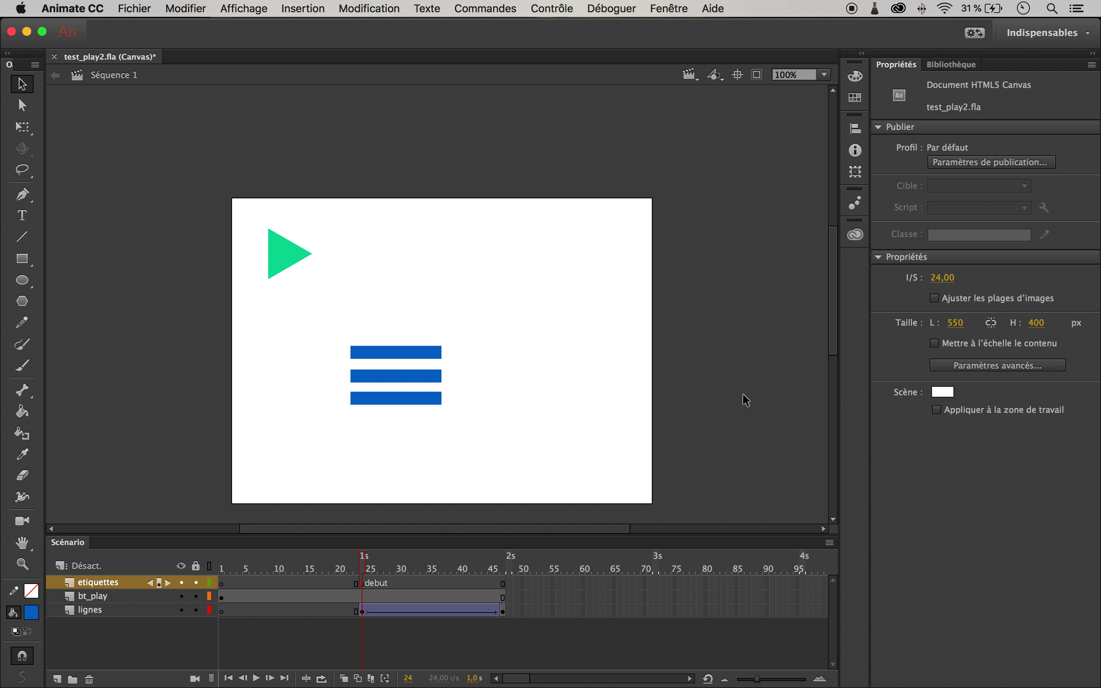
{"action": "key", "text": "Return"}
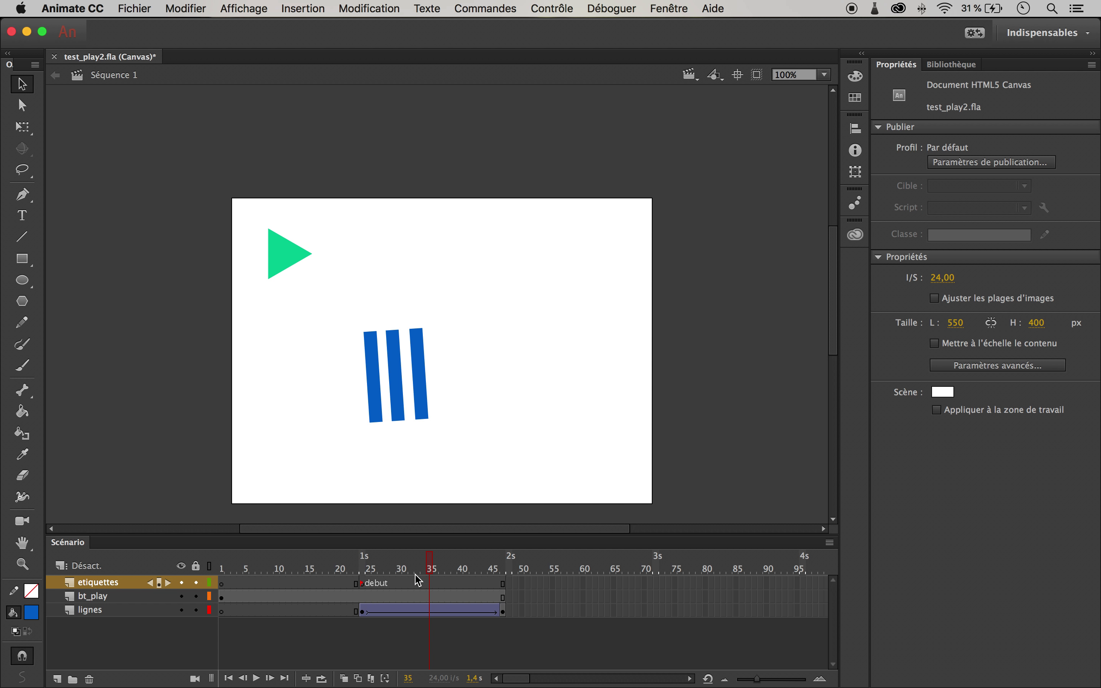
{"action": "mouse_move", "coordinate": [344, 569]}
{"action": "left_mouse_down"}
{"action": "mouse_move", "coordinate": [512, 588]}
{"action": "mouse_move", "coordinate": [341, 576]}
{"action": "mouse_move", "coordinate": [364, 575]}
{"action": "left_mouse_up"}
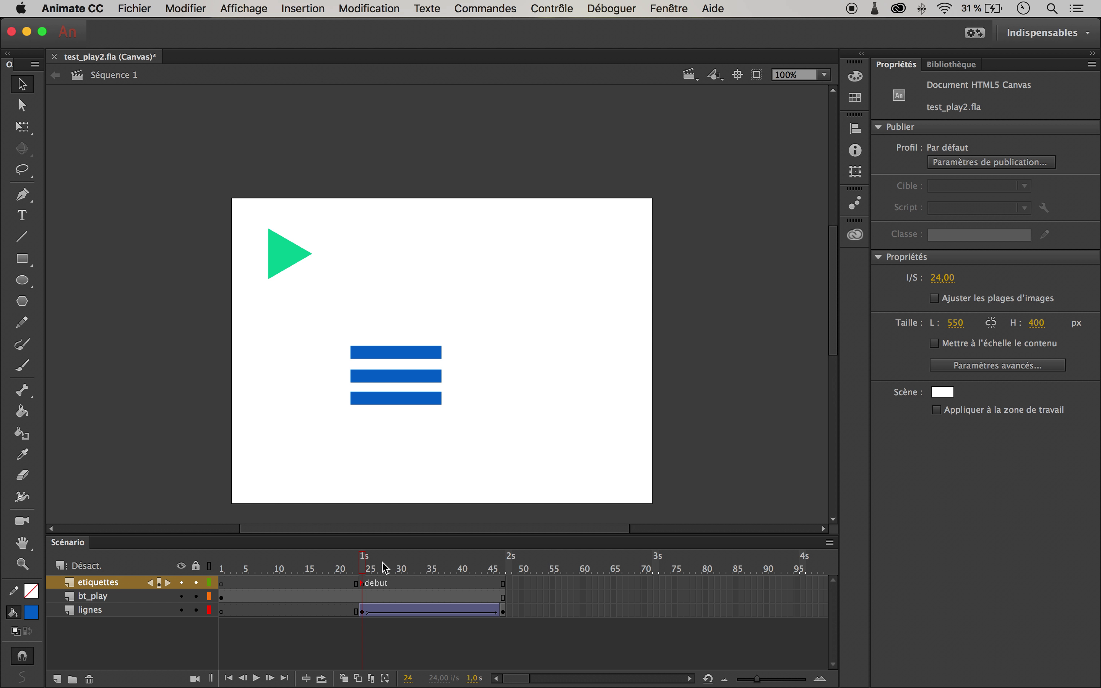
{"action": "left_click_drag", "start_coordinate": [369, 568], "coordinate": [133, 590]}
{"action": "left_click", "coordinate": [275, 256]}
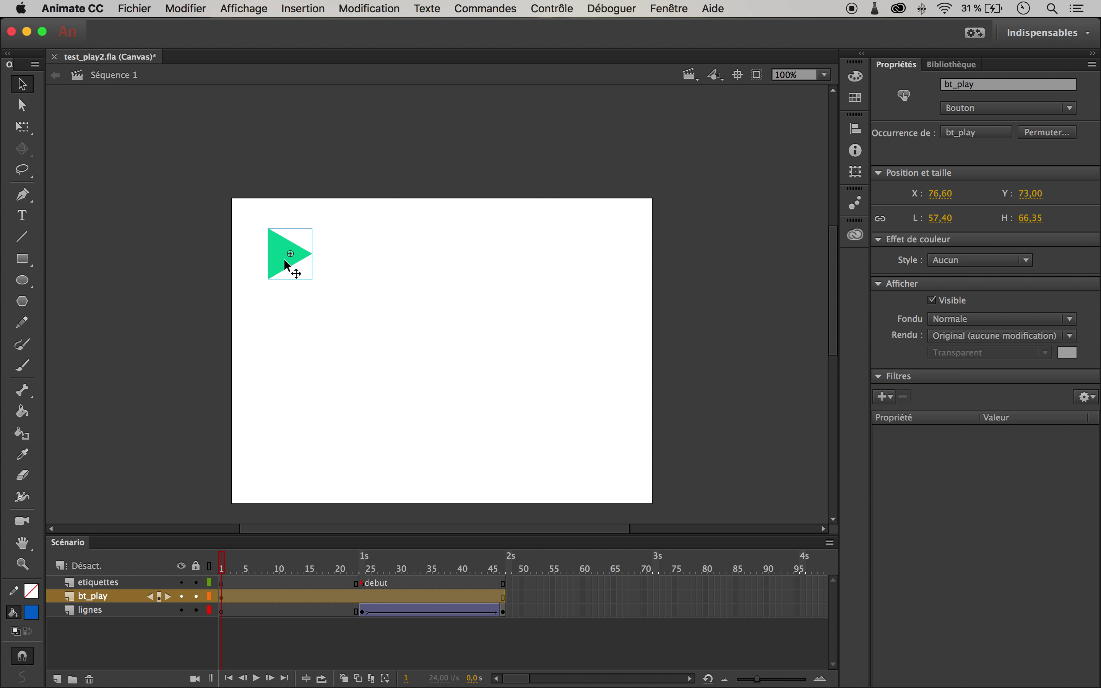
{"action": "scroll", "coordinate": [282, 261], "scroll_direction": "down", "scroll_amount": 2}
{"action": "scroll", "coordinate": [282, 260], "scroll_direction": "right", "scroll_amount": 3}
{"action": "scroll", "coordinate": [292, 261], "scroll_direction": "left", "scroll_amount": 8}
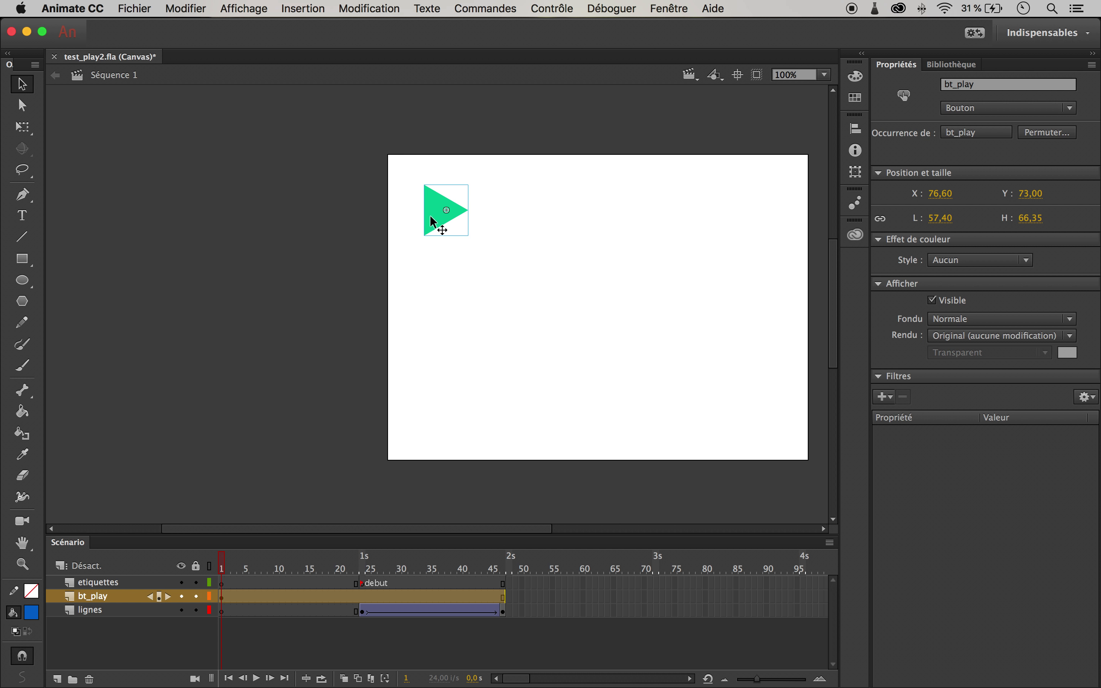
{"action": "right_click", "coordinate": [438, 221]}
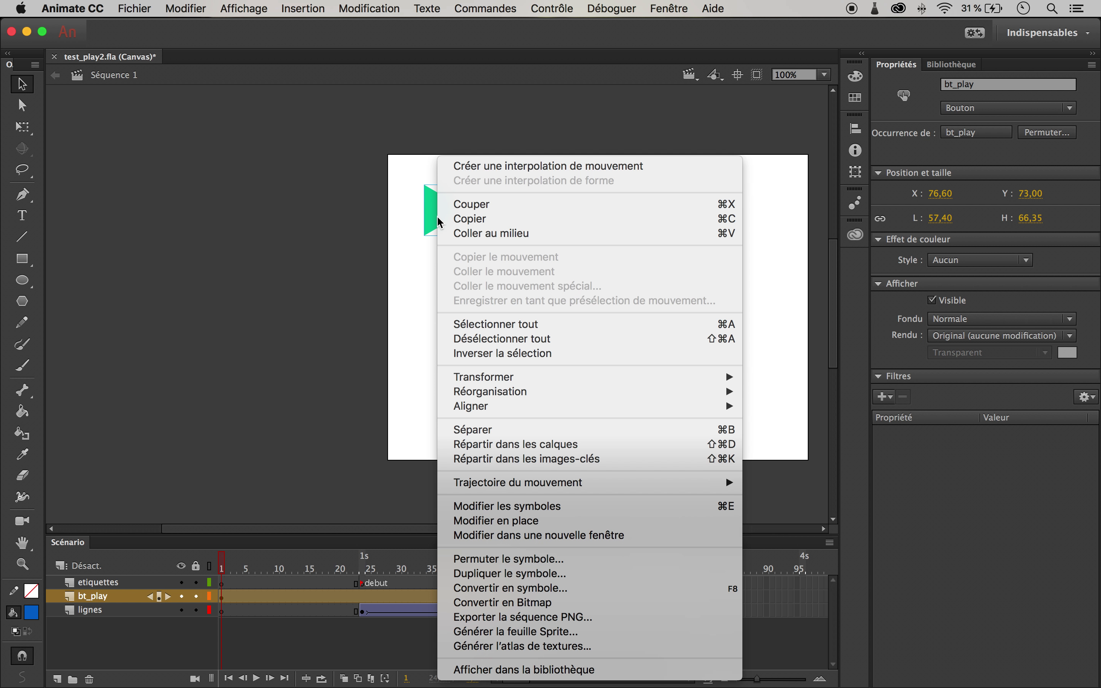
{"action": "left_click", "coordinate": [329, 390]}
{"action": "left_click", "coordinate": [225, 596]}
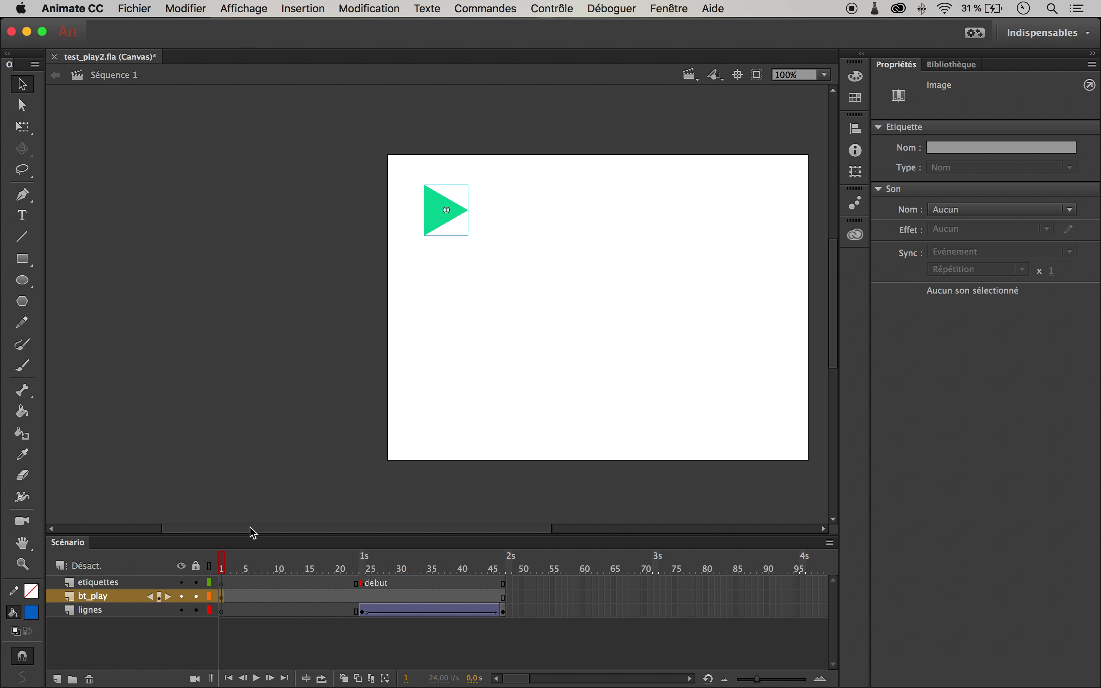
{"action": "right_click", "coordinate": [447, 224]}
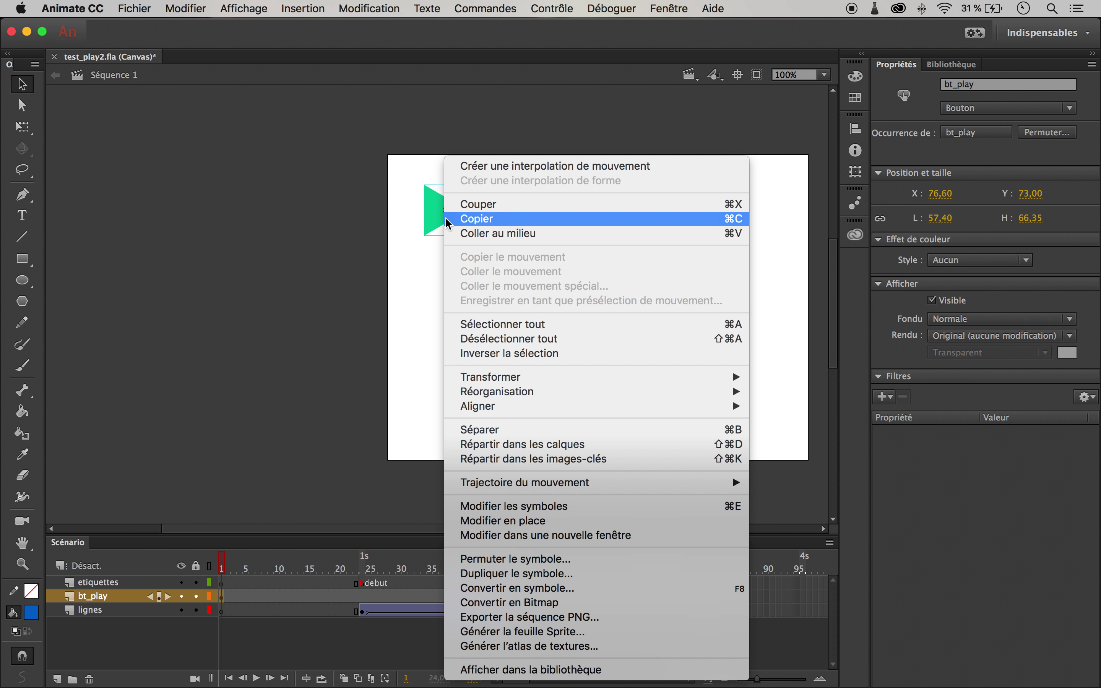
{"action": "left_click", "coordinate": [345, 234]}
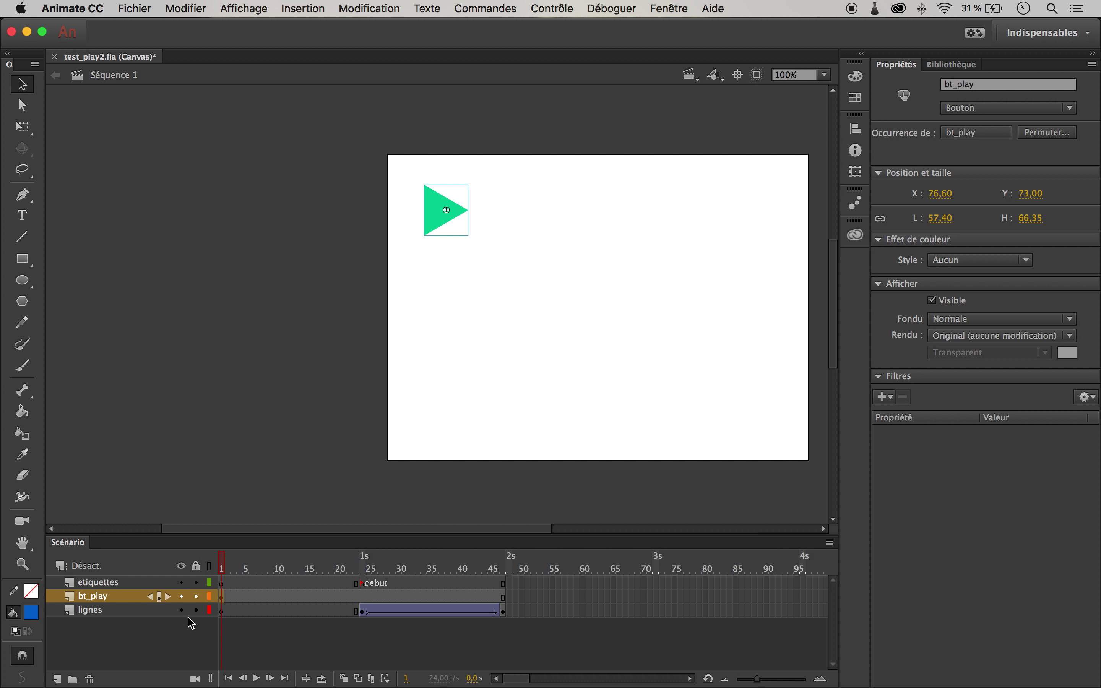
Select the green play button on frame 1 and open the Actions code editor.
{"action": "left_click", "coordinate": [230, 608]}
{"action": "left_click", "coordinate": [444, 217]}
{"action": "left_click", "coordinate": [664, 8]}
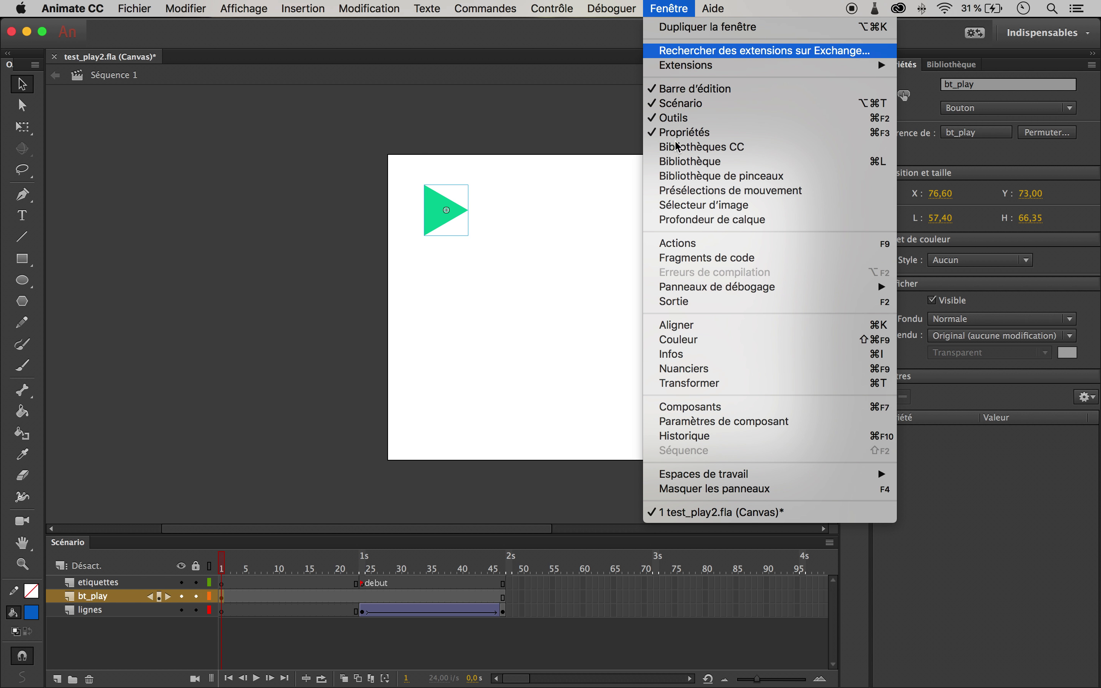
{"action": "left_click", "coordinate": [685, 246]}
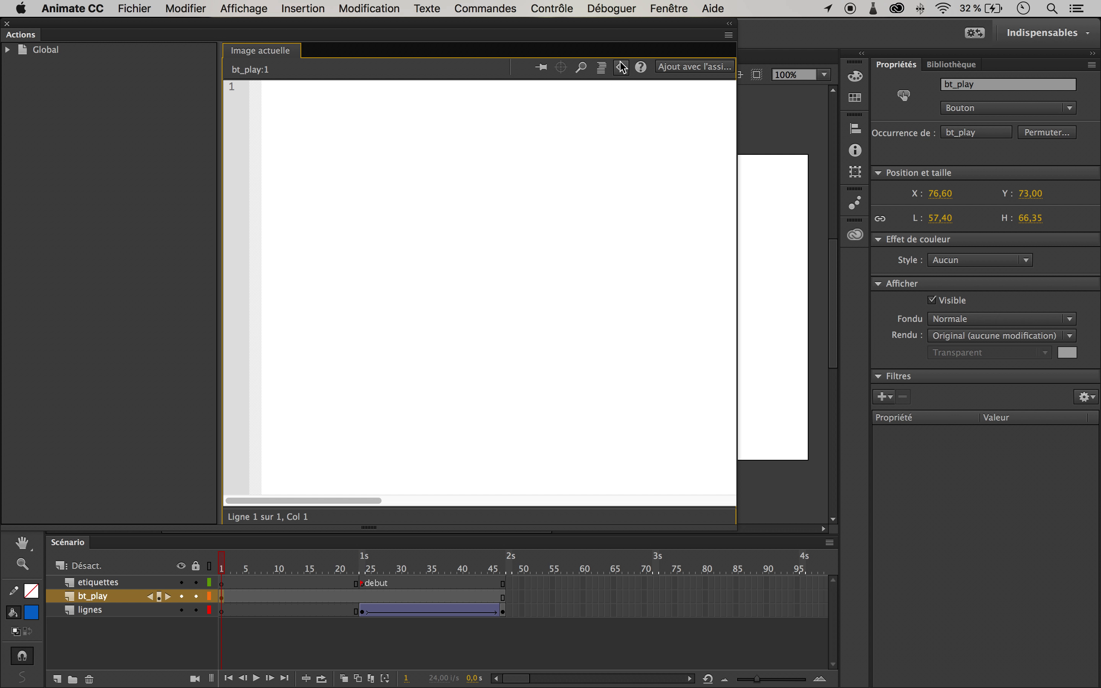
Apply the HTML5 Canvas timeline navigation code snippet "Cliquer pour atteindre l'image et démarrer la lecture" to the play button.
{"action": "left_click", "coordinate": [673, 8]}
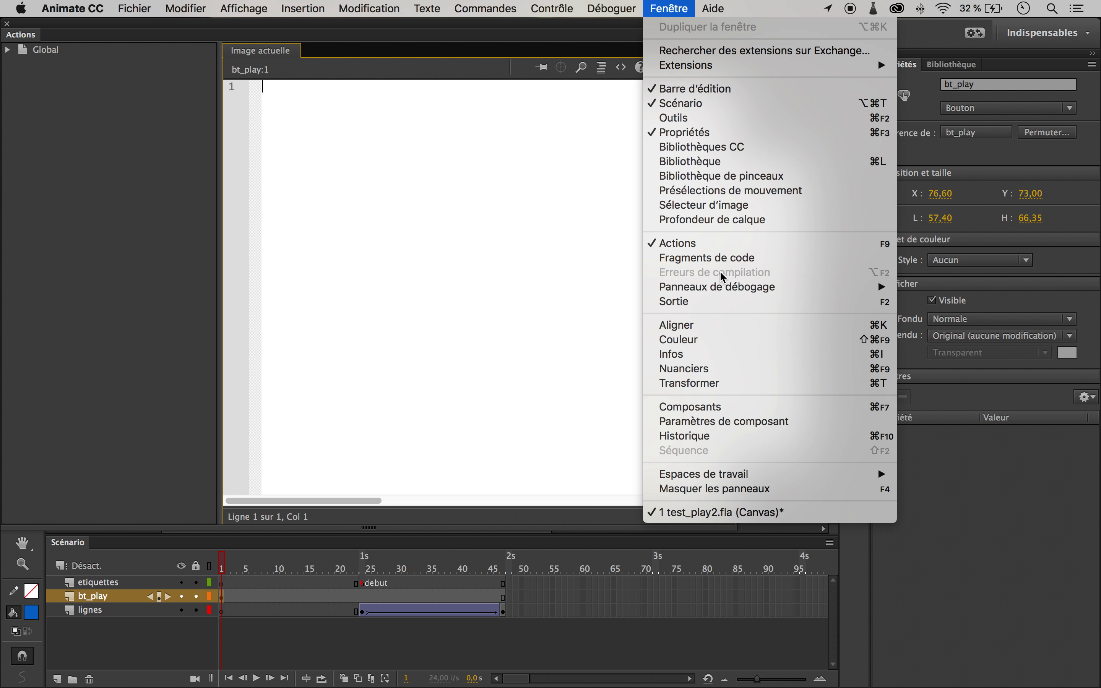
{"action": "left_click", "coordinate": [326, 220]}
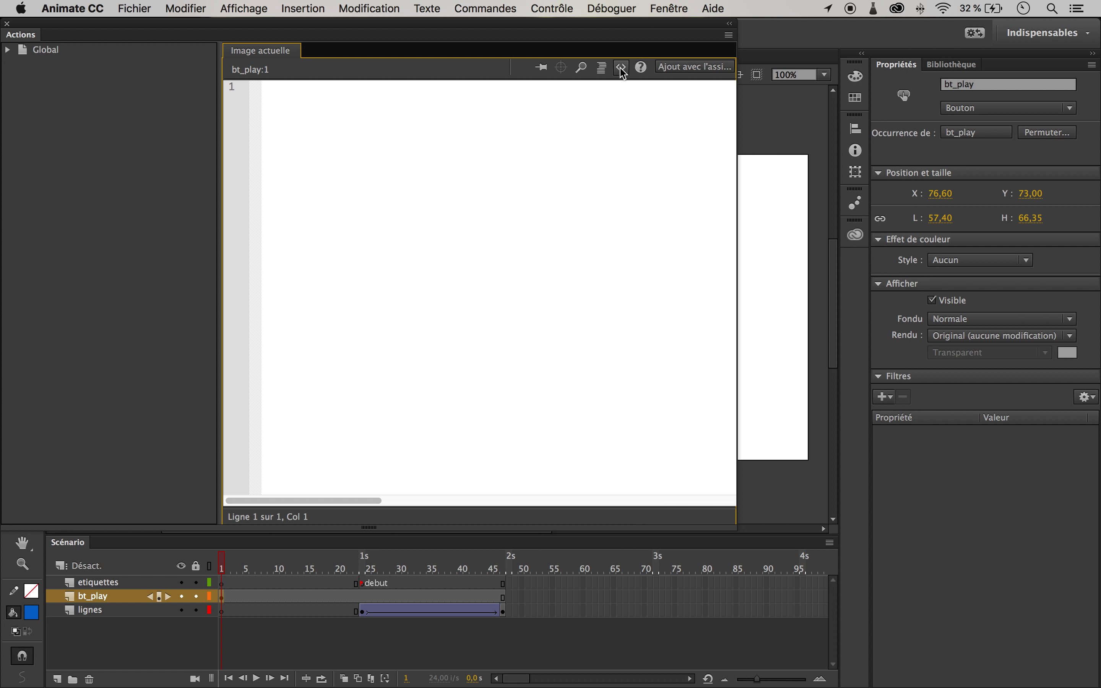
{"action": "left_click", "coordinate": [621, 68]}
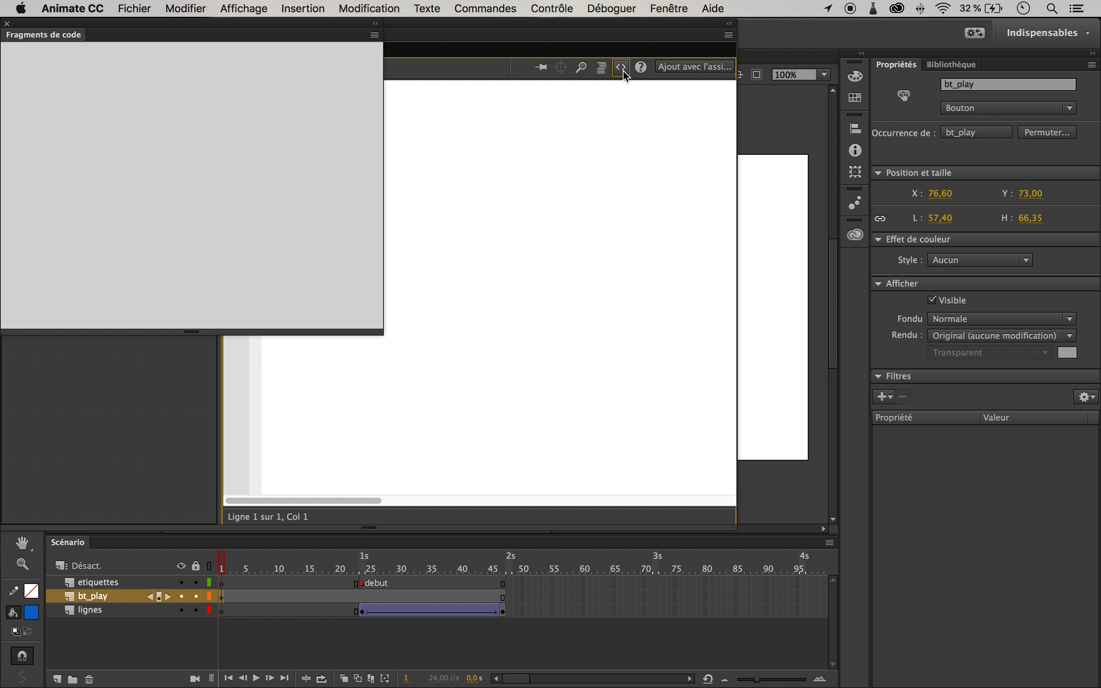
{"action": "left_click_drag", "start_coordinate": [206, 31], "coordinate": [335, 106]}
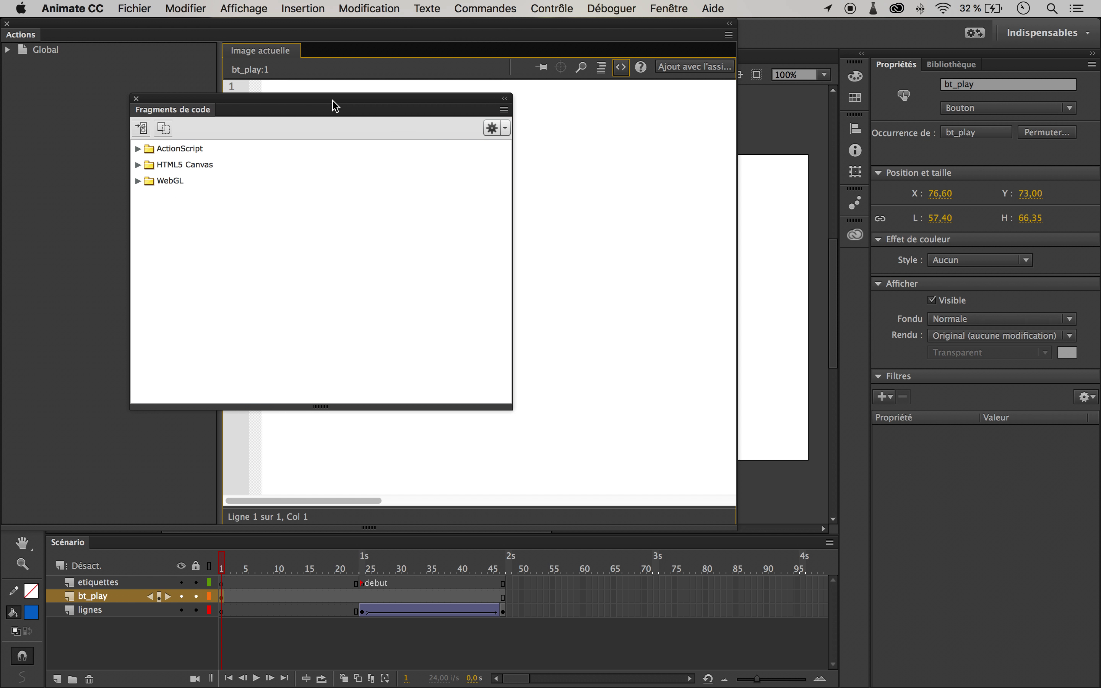
{"action": "left_click", "coordinate": [137, 165]}
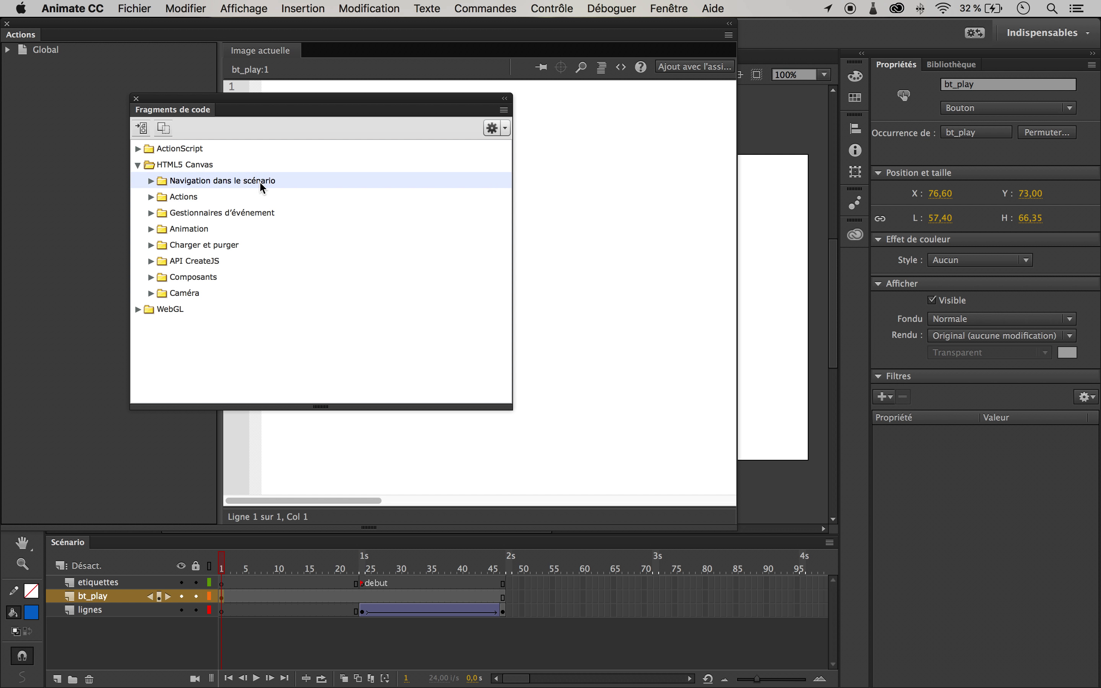
{"action": "left_click", "coordinate": [150, 182]}
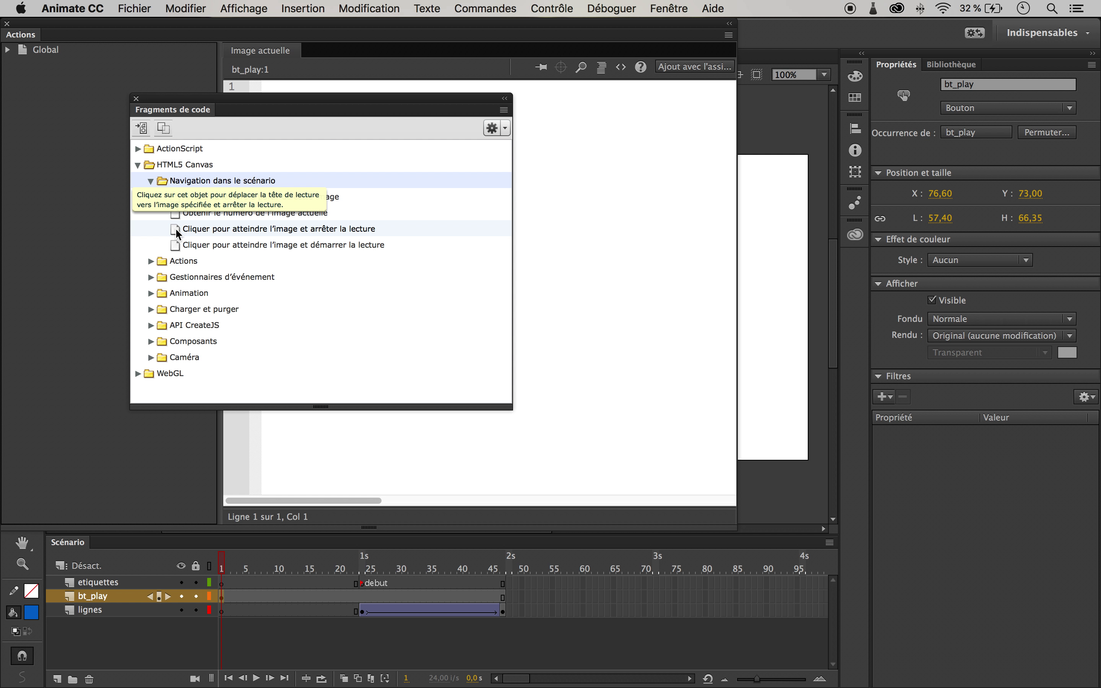
{"action": "double_click", "coordinate": [177, 246]}
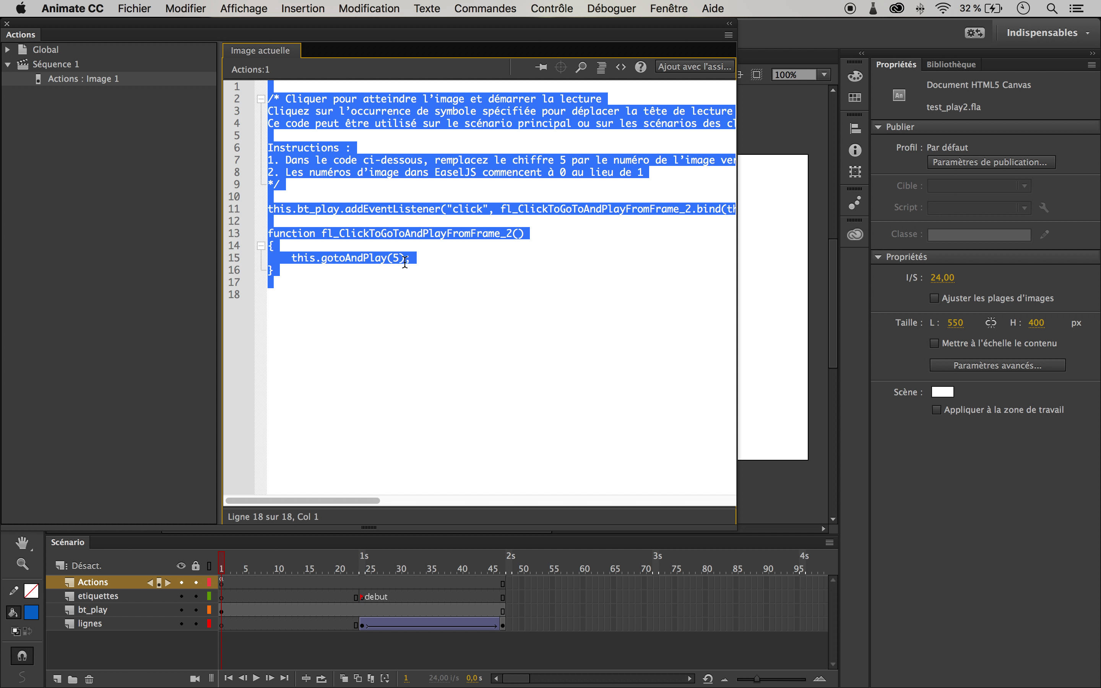
{"action": "left_click", "coordinate": [417, 234]}
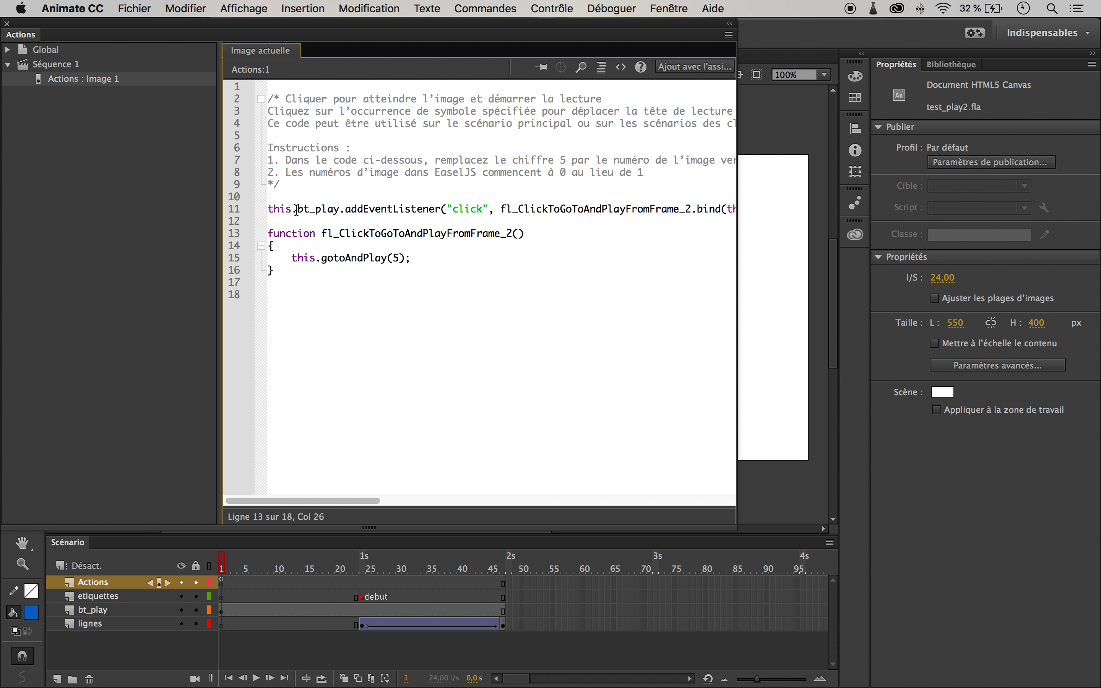
Replace the frame number in the gotoAndPlay call with the frame label "debut".
{"action": "left_click_drag", "start_coordinate": [298, 209], "coordinate": [341, 214]}
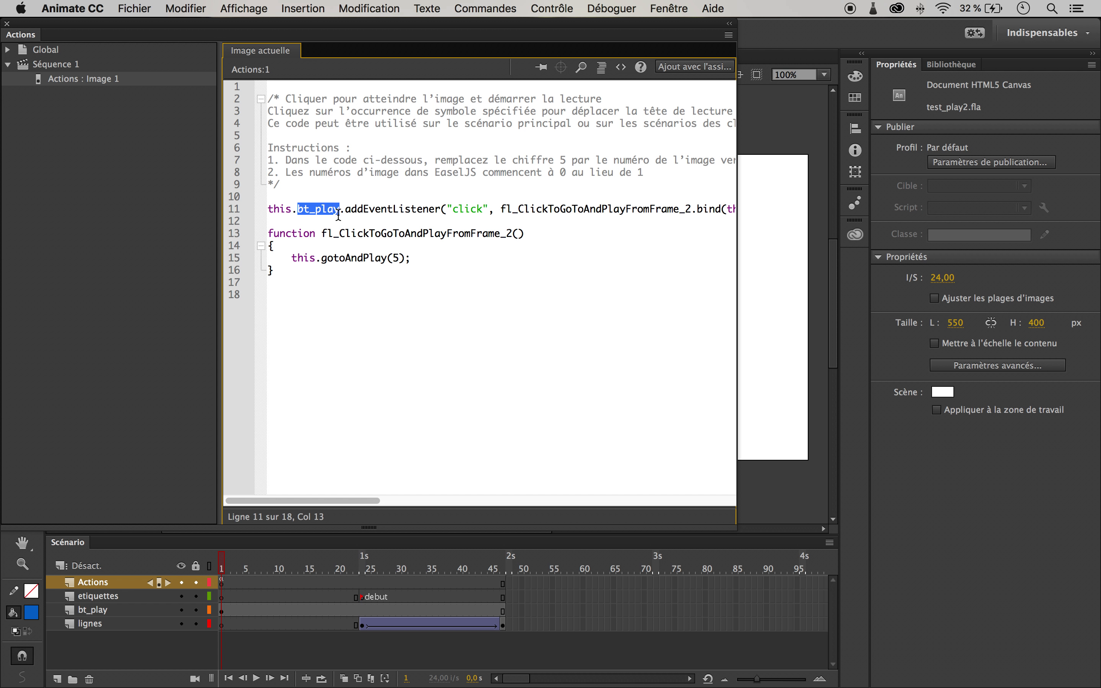
{"action": "scroll", "coordinate": [338, 216], "scroll_direction": "right", "scroll_amount": 5}
{"action": "scroll", "coordinate": [341, 216], "scroll_direction": "left", "scroll_amount": 3}
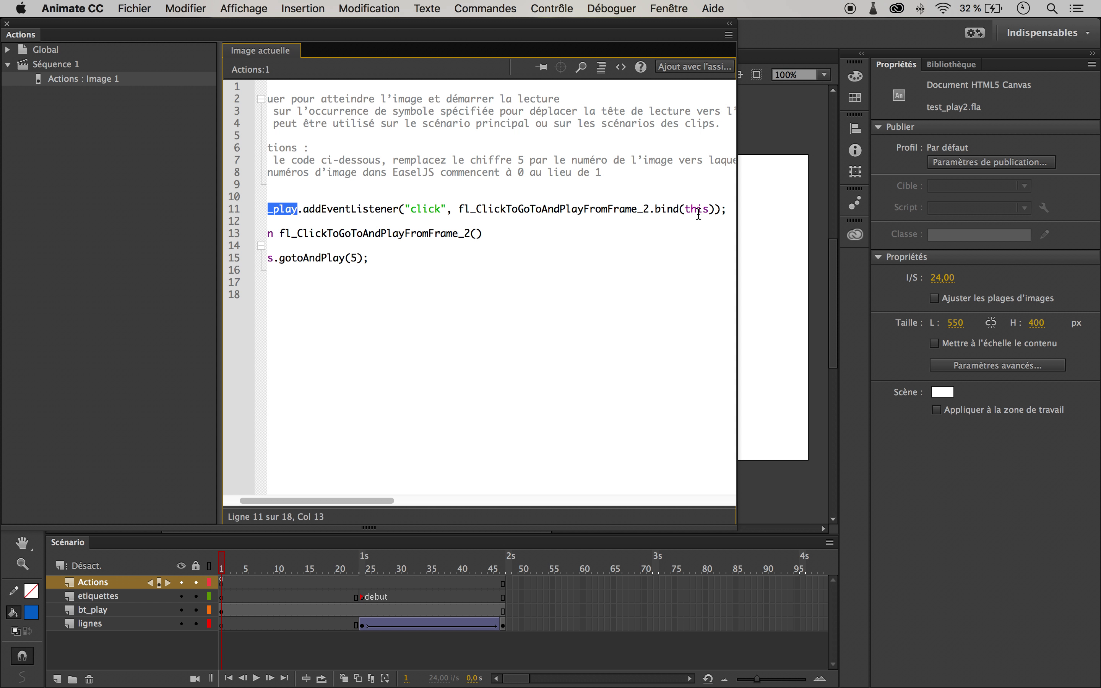
{"action": "scroll", "coordinate": [619, 212], "scroll_direction": "left", "scroll_amount": 2}
{"action": "scroll", "coordinate": [620, 212], "scroll_direction": "left", "scroll_amount": 1}
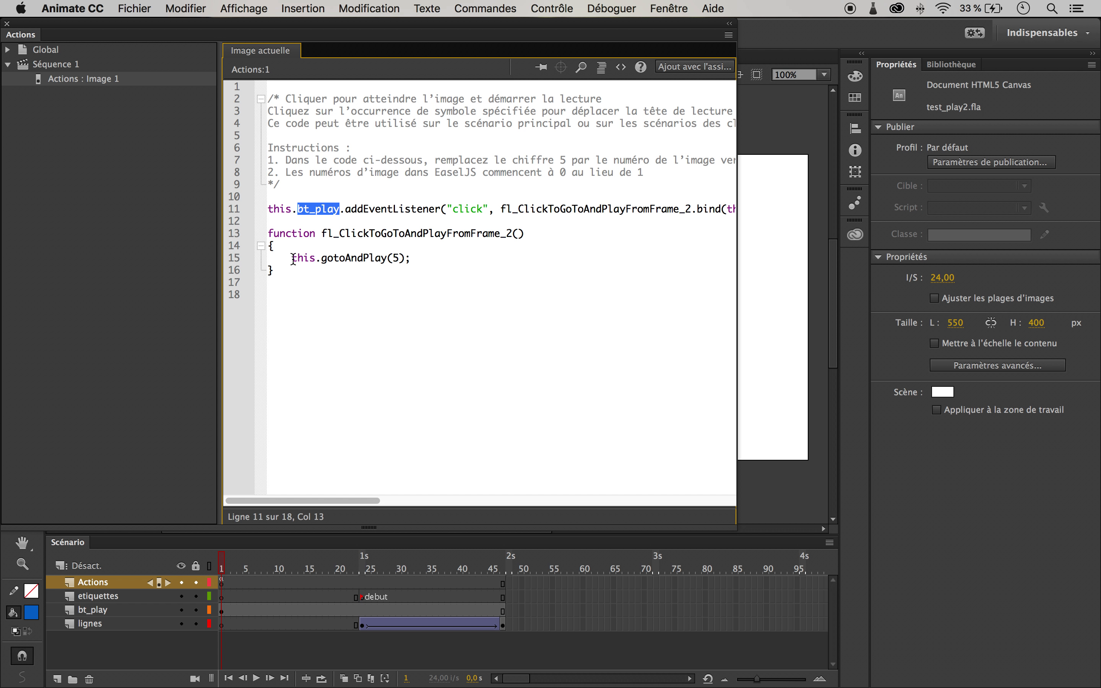
{"action": "left_click_drag", "start_coordinate": [293, 258], "coordinate": [388, 259]}
{"action": "left_click", "coordinate": [400, 258]}
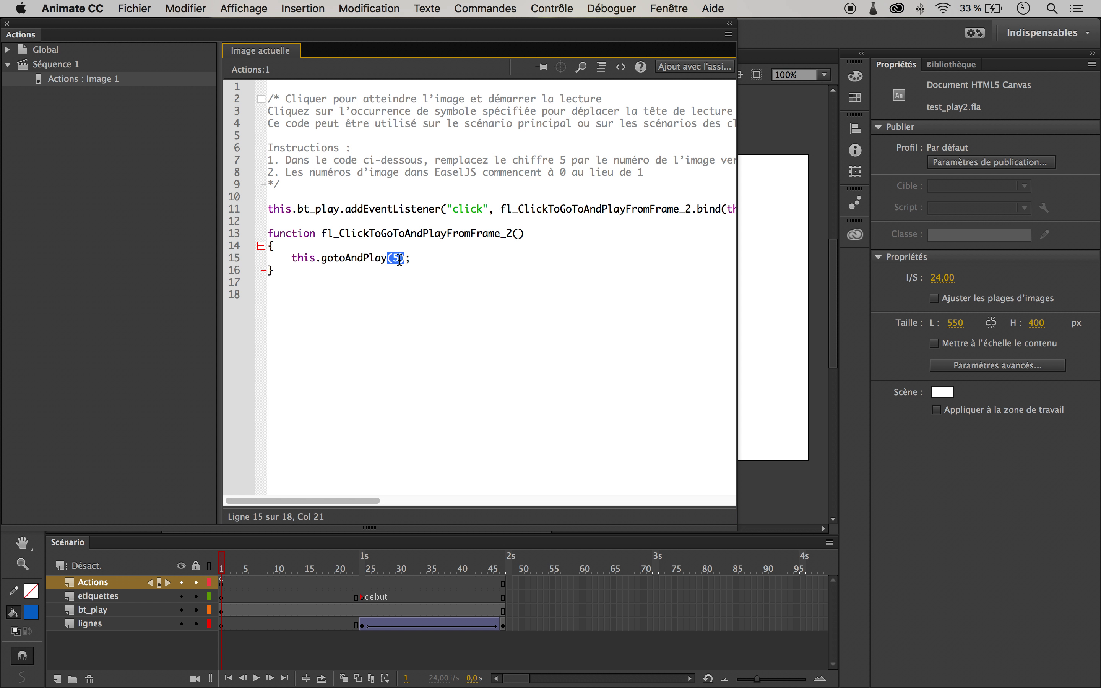
{"action": "left_click", "coordinate": [399, 259]}
{"action": "left_click_drag", "start_coordinate": [399, 258], "coordinate": [394, 260]}
{"action": "left_click", "coordinate": [457, 259]}
{"action": "left_click_drag", "start_coordinate": [436, 258], "coordinate": [397, 266]}
{"action": "left_click", "coordinate": [472, 253]}
Delete the instruction comment block above the bt_play event listener.
{"action": "left_click_drag", "start_coordinate": [287, 186], "coordinate": [252, 73]}
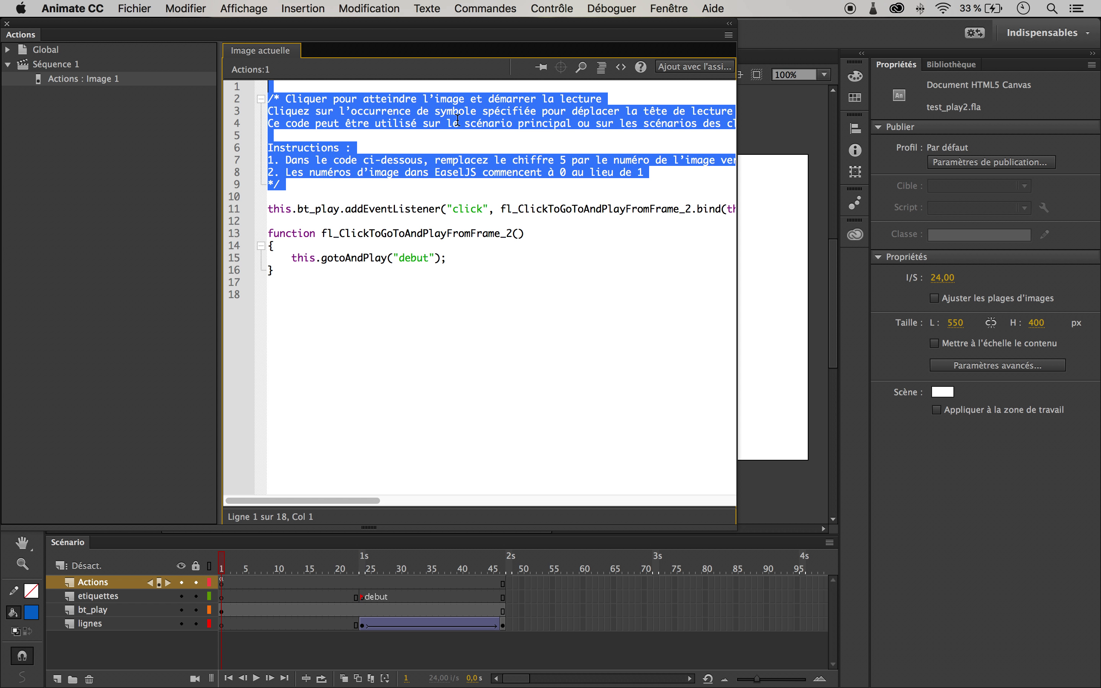
{"action": "key", "text": "BackSpace"}
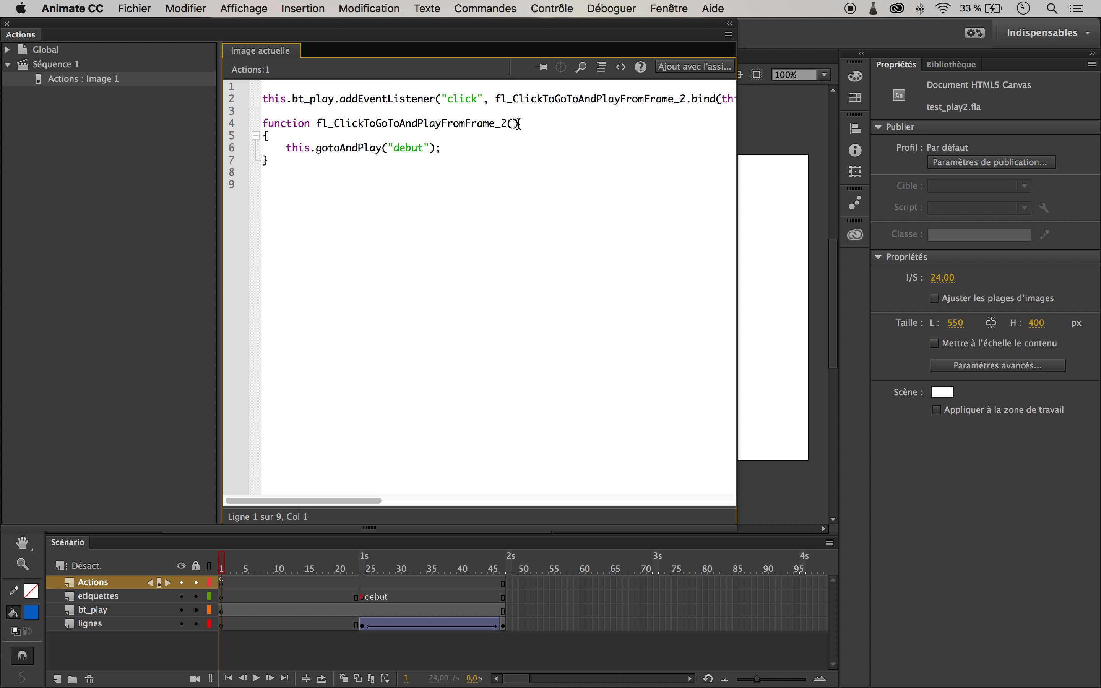
{"action": "scroll", "coordinate": [526, 119], "scroll_direction": "right", "scroll_amount": 5}
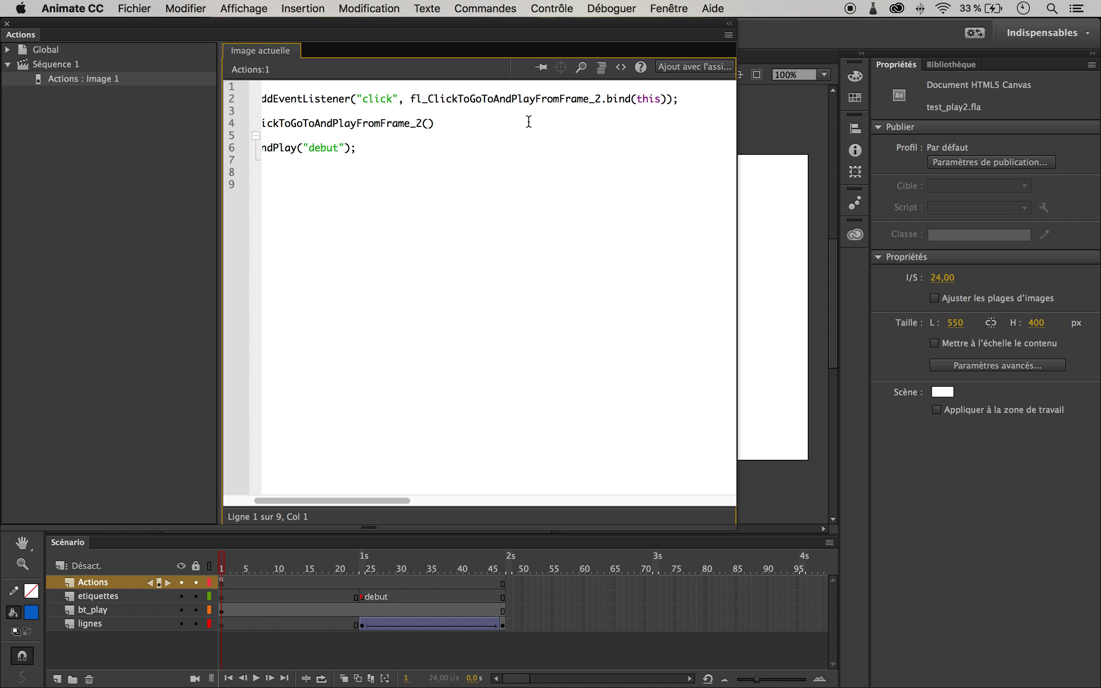
{"action": "scroll", "coordinate": [528, 121], "scroll_direction": "left", "scroll_amount": 5}
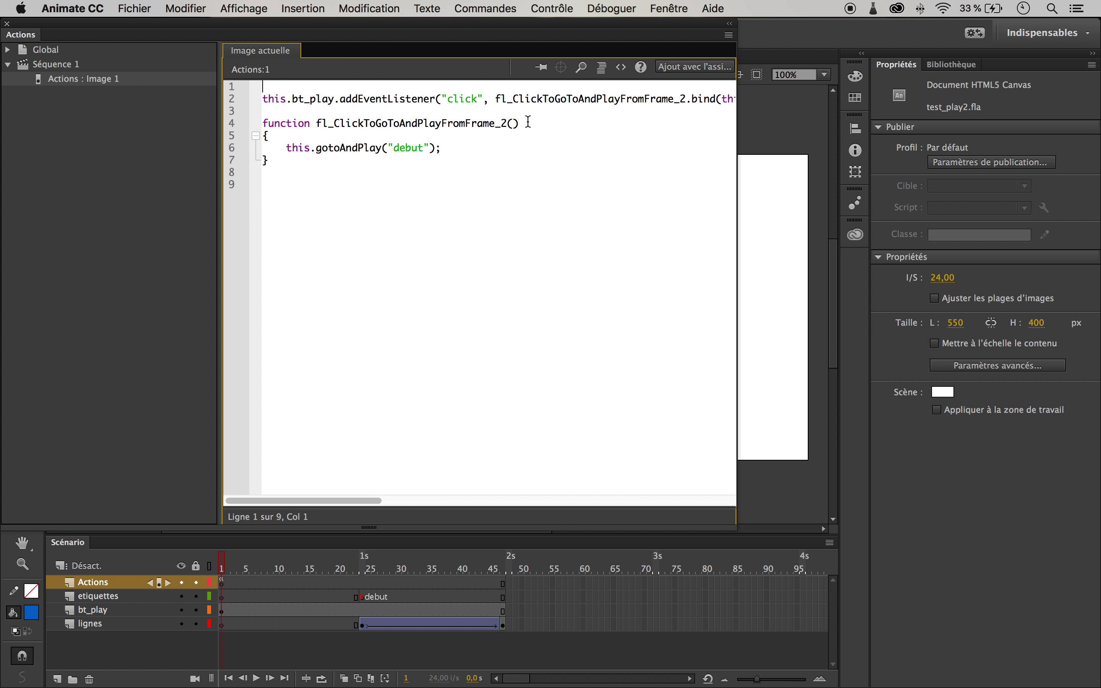
Add the statement this.stop(); on the last line below the click function.
{"action": "left_click", "coordinate": [313, 180]}
{"action": "type", "text": "this."}
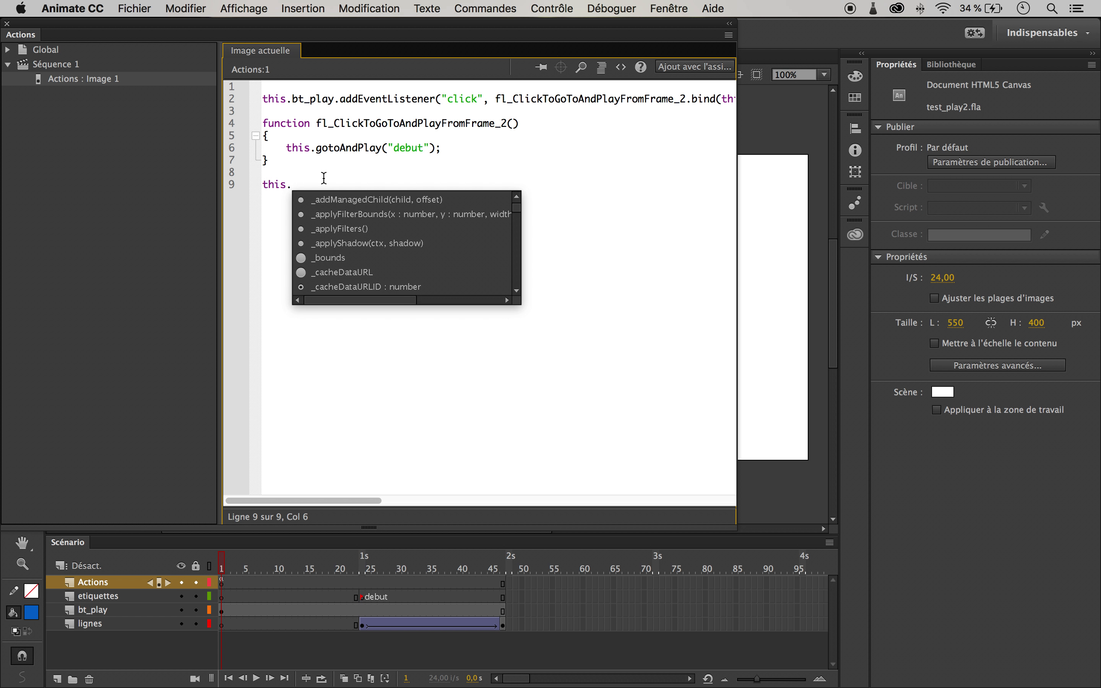
{"action": "type", "text": "st"}
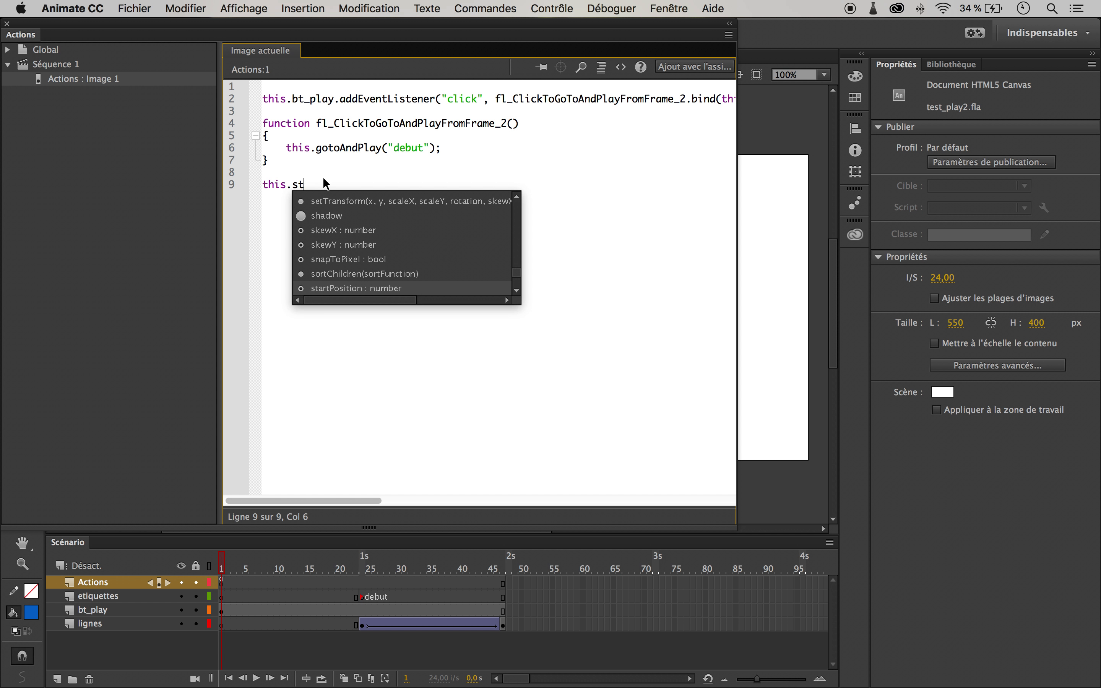
{"action": "type", "text": "op();"}
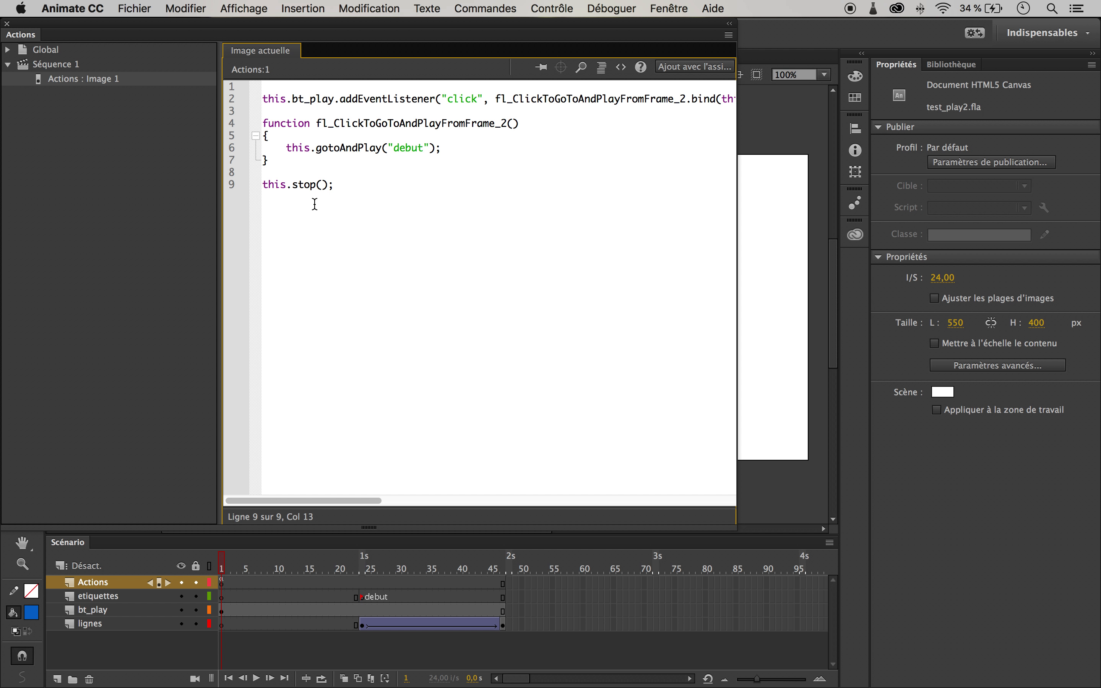
Move the this.stop(); statement to line 2, above the event listener, with a blank line between them.
{"action": "triple_click", "coordinate": [286, 187]}
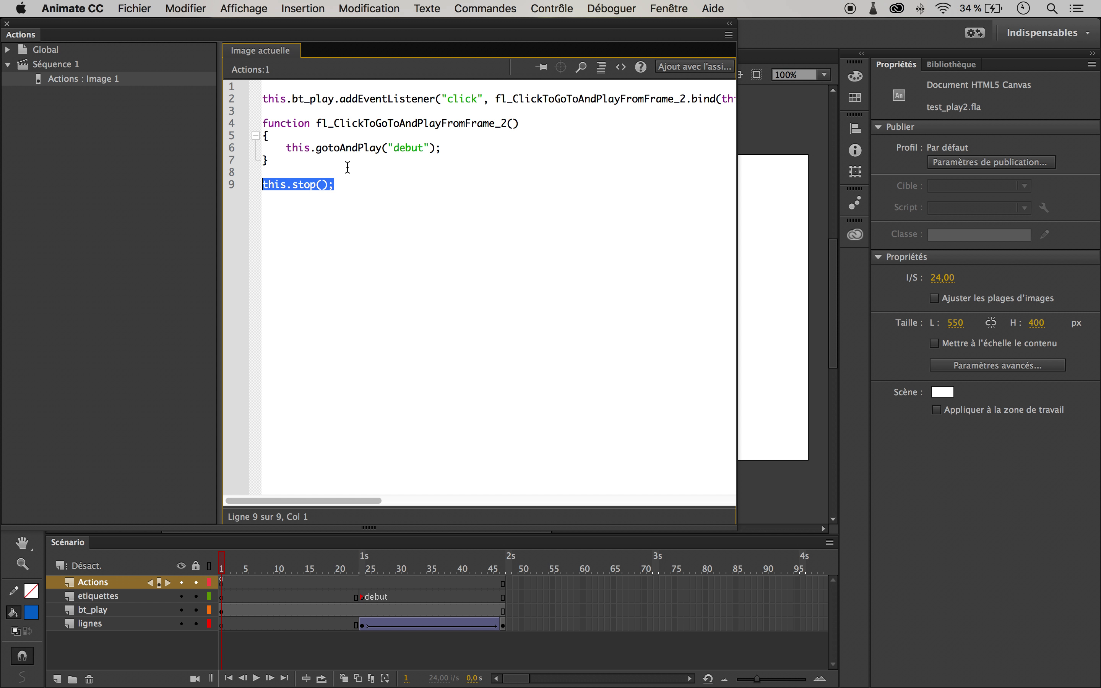
{"action": "key", "text": "super+x"}
{"action": "left_click", "coordinate": [271, 86]}
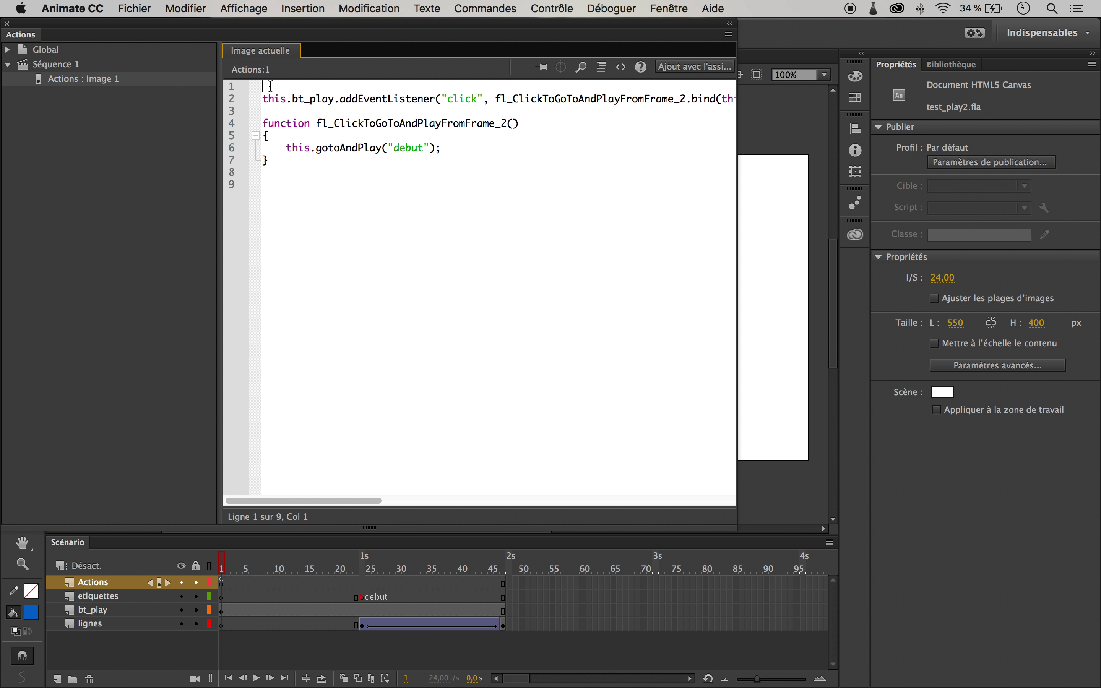
{"action": "key", "text": "Return"}
{"action": "key", "text": "Return"}
{"action": "left_click", "coordinate": [270, 99]}
{"action": "key", "text": "super+v"}
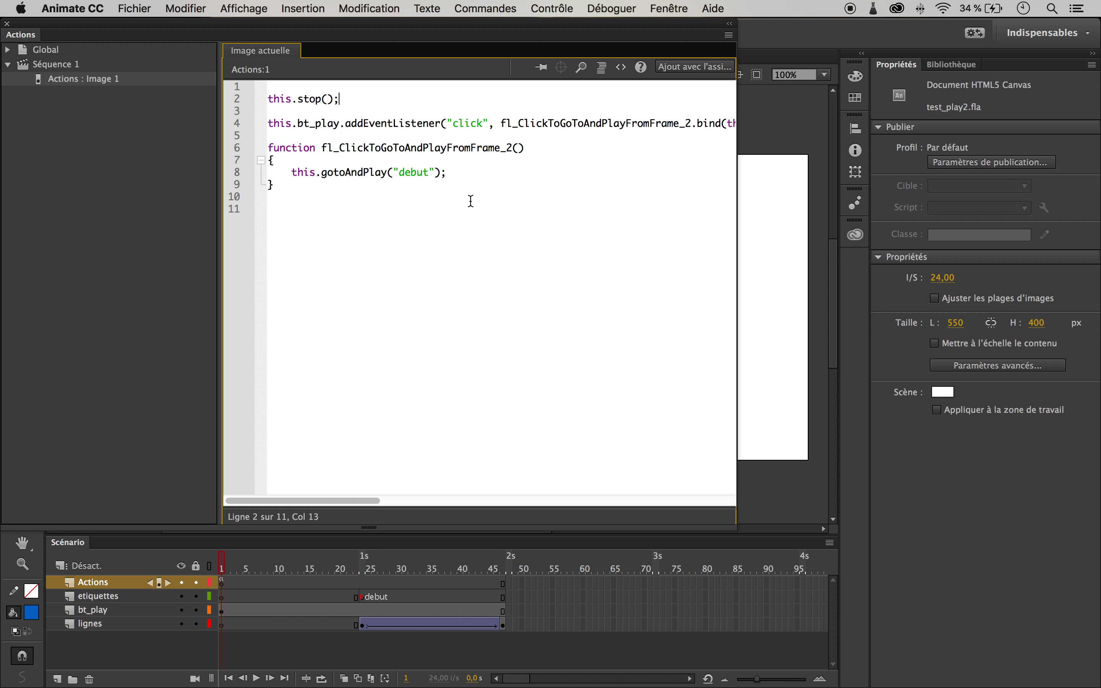
Close the Actions code editor and the code snippets window.
{"action": "left_click", "coordinate": [480, 178]}
{"action": "left_click", "coordinate": [7, 23]}
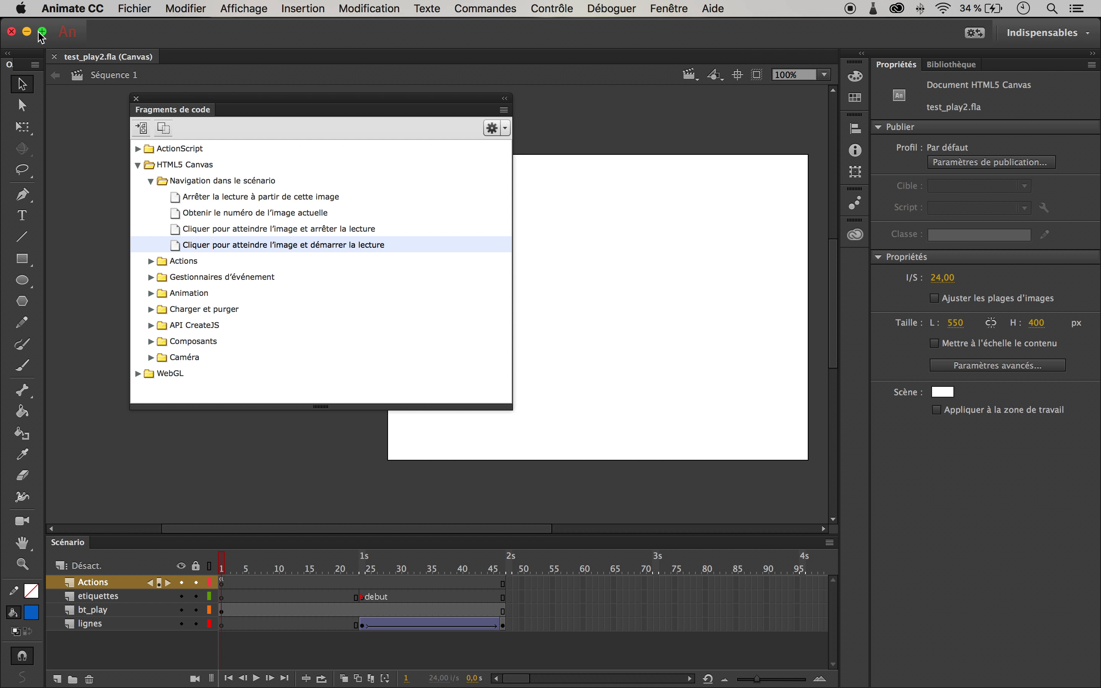
{"action": "left_click", "coordinate": [134, 98]}
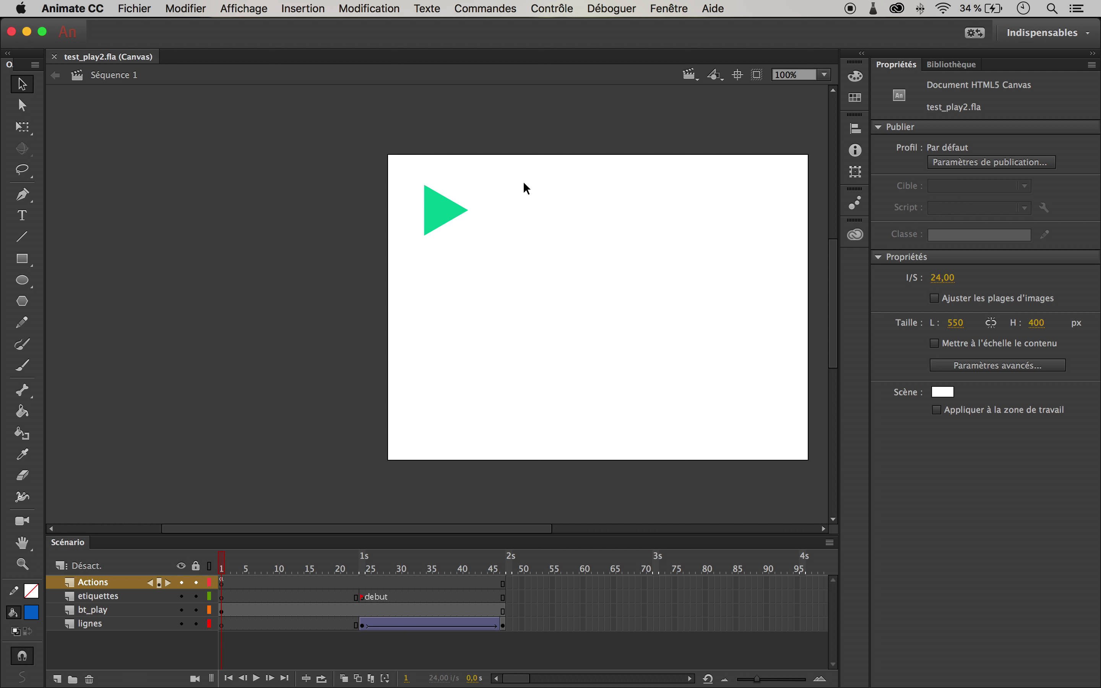
Test the animation in the browser by starting it with the green play button, and return to the document.
{"action": "key", "text": "super+Return"}
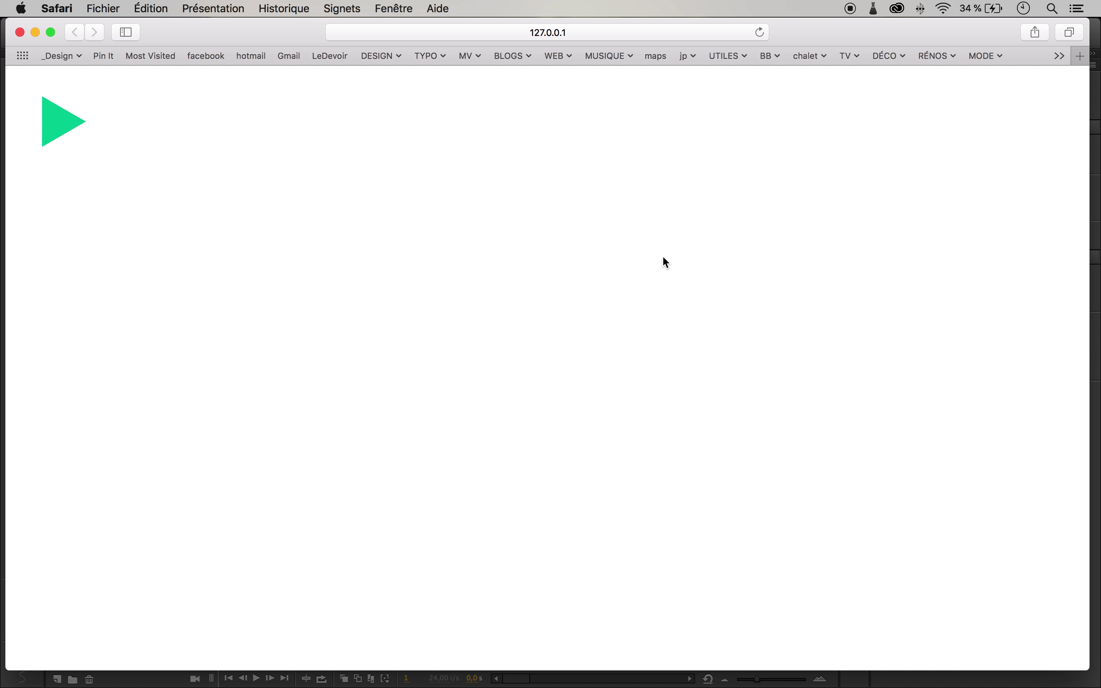
{"action": "left_click", "coordinate": [64, 131]}
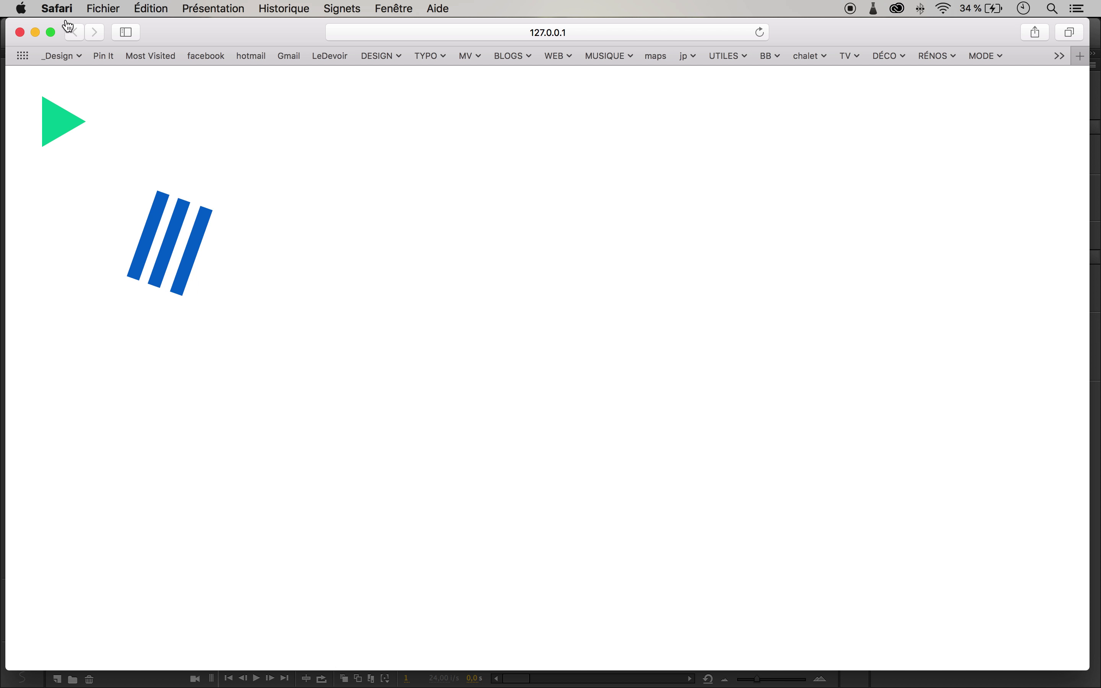
{"action": "left_click", "coordinate": [20, 32]}
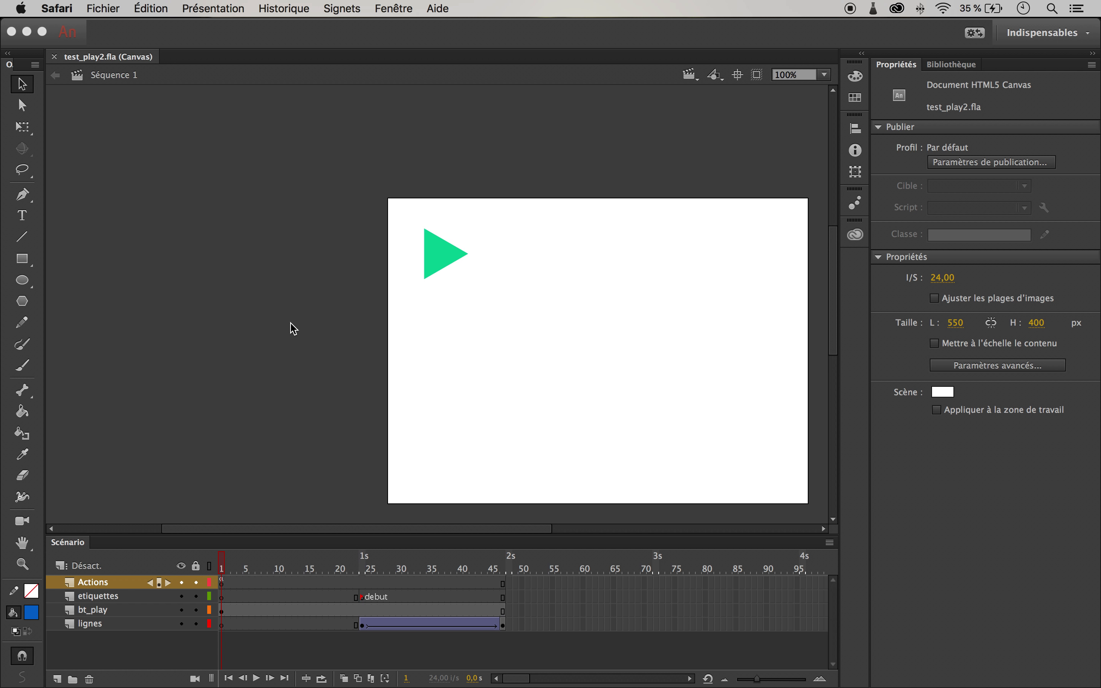
{"action": "left_click", "coordinate": [130, 485]}
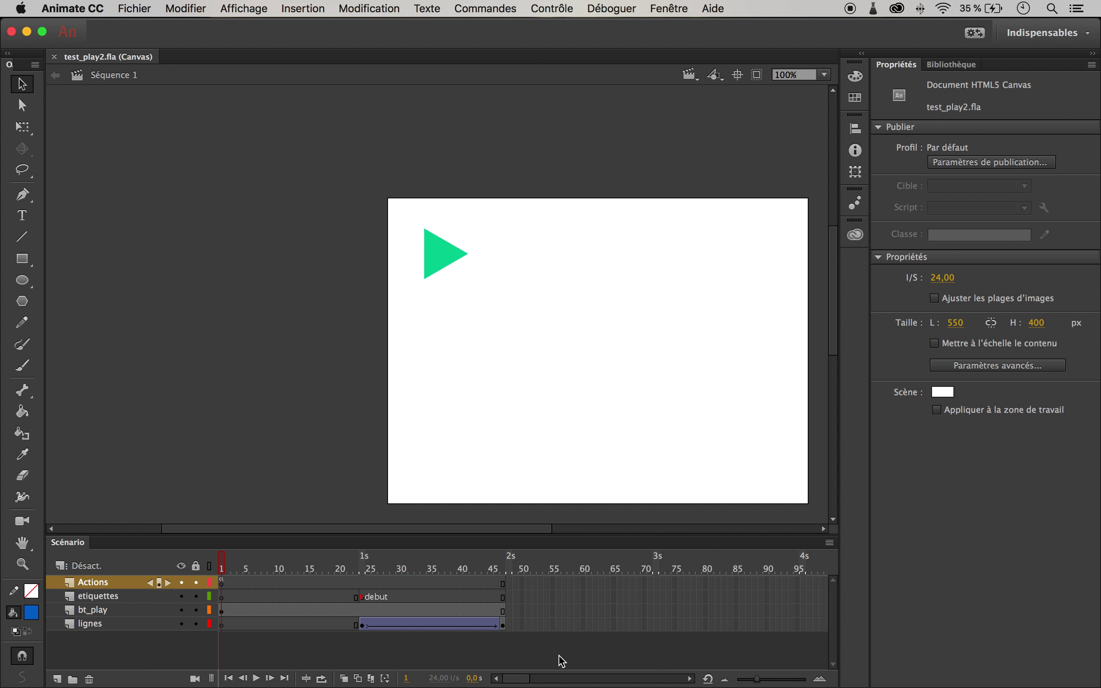
Select the last keyframe of the lignes layer, at frame 47, and open its Actions code editor.
{"action": "left_click", "coordinate": [503, 625]}
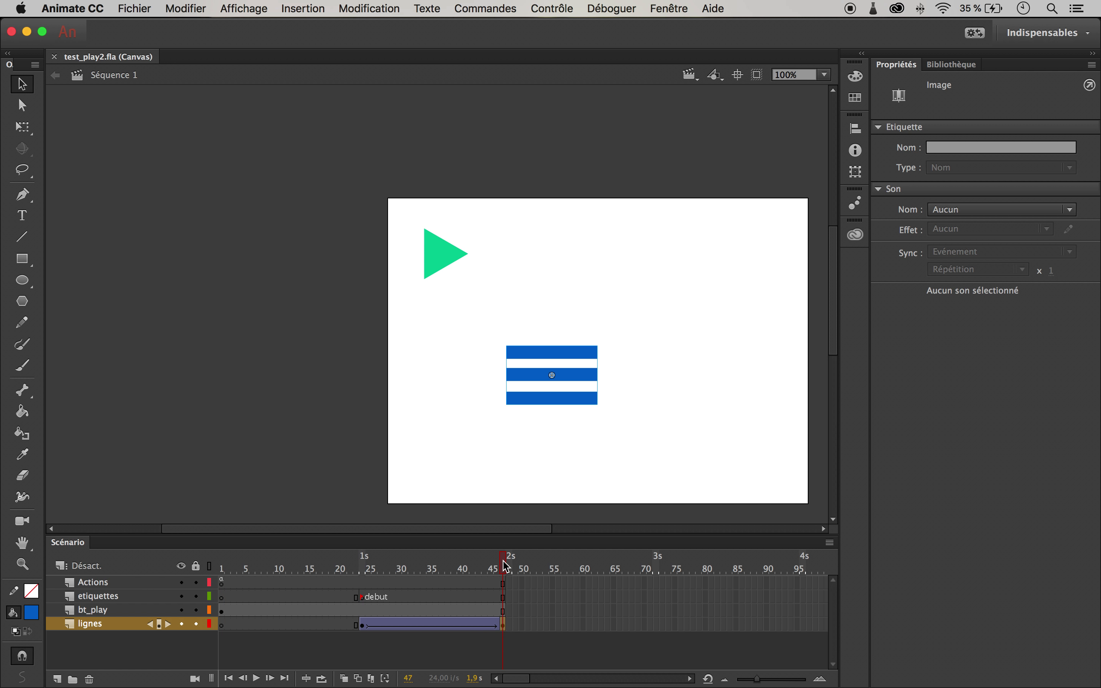
{"action": "left_click_drag", "start_coordinate": [502, 567], "coordinate": [505, 631]}
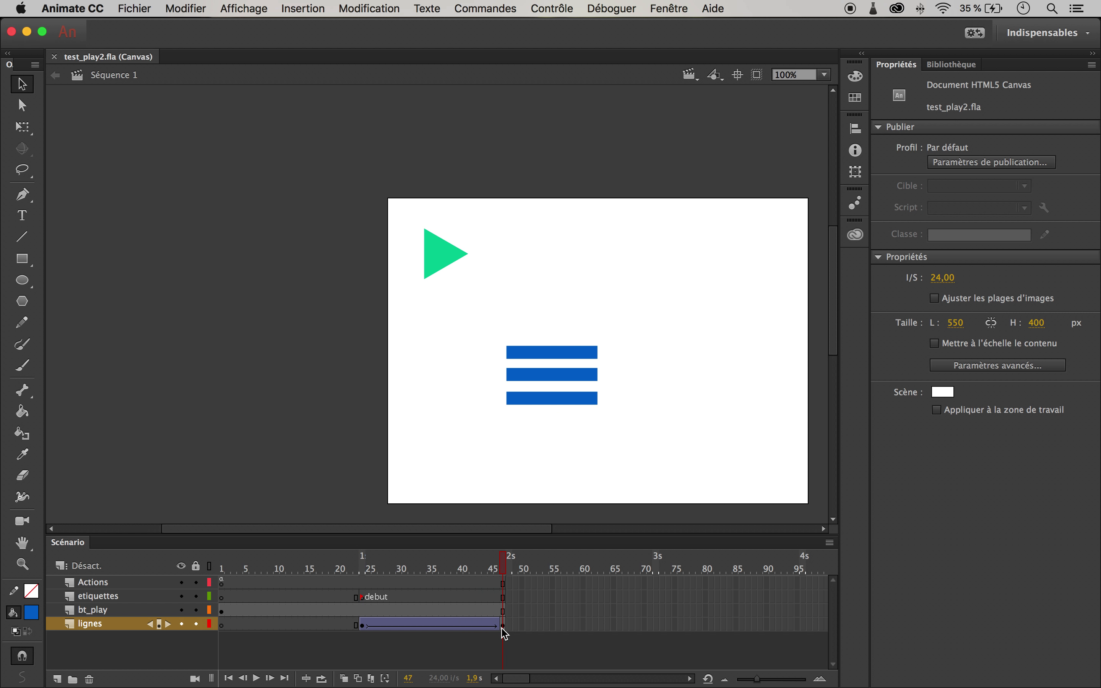
{"action": "left_click", "coordinate": [503, 626]}
{"action": "right_click", "coordinate": [504, 631]}
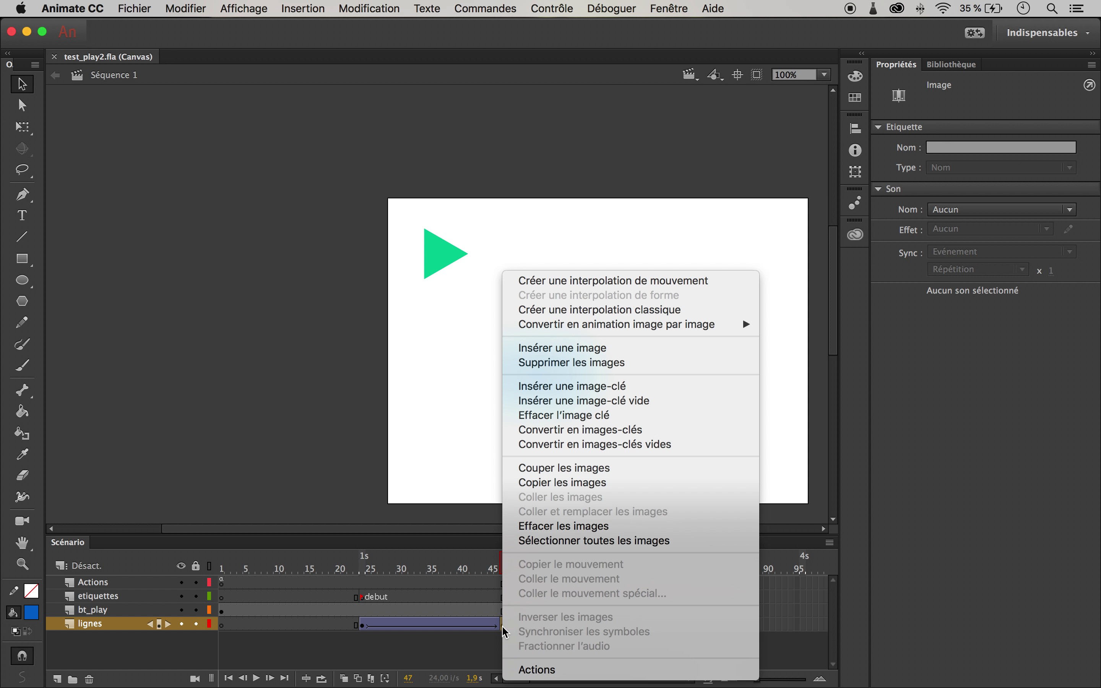
{"action": "left_click", "coordinate": [537, 671]}
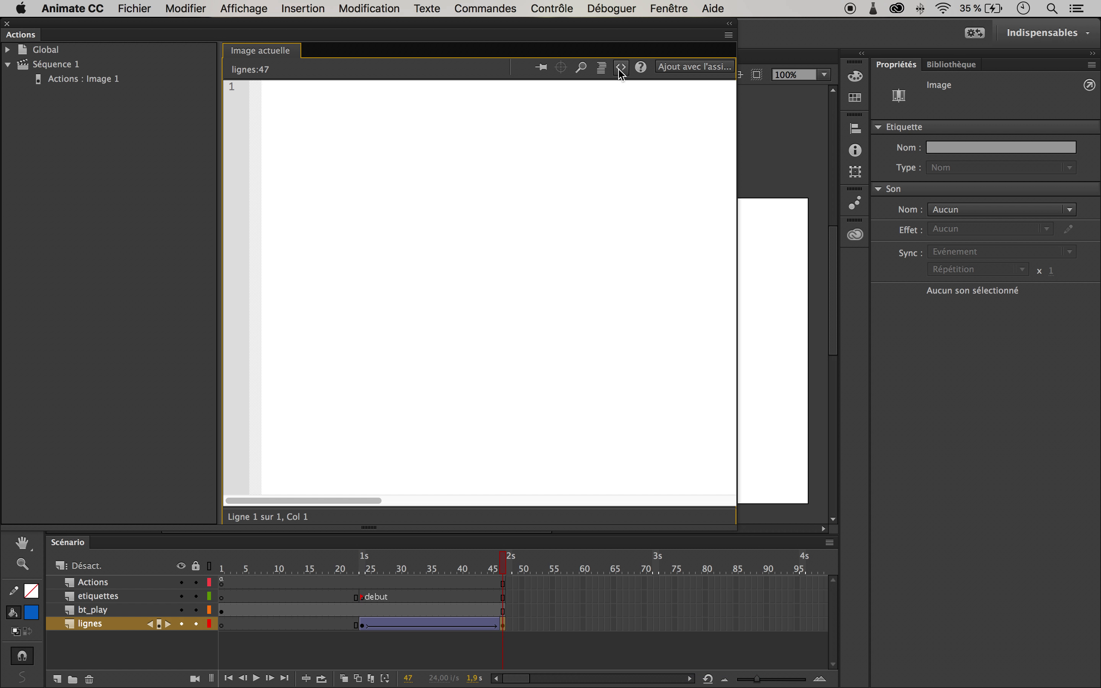
Add a Stop action for this timeline, triggered with this frame, to frame 47 of the lignes layer using the code wizard, and close the code editor.
{"action": "left_click", "coordinate": [695, 67]}
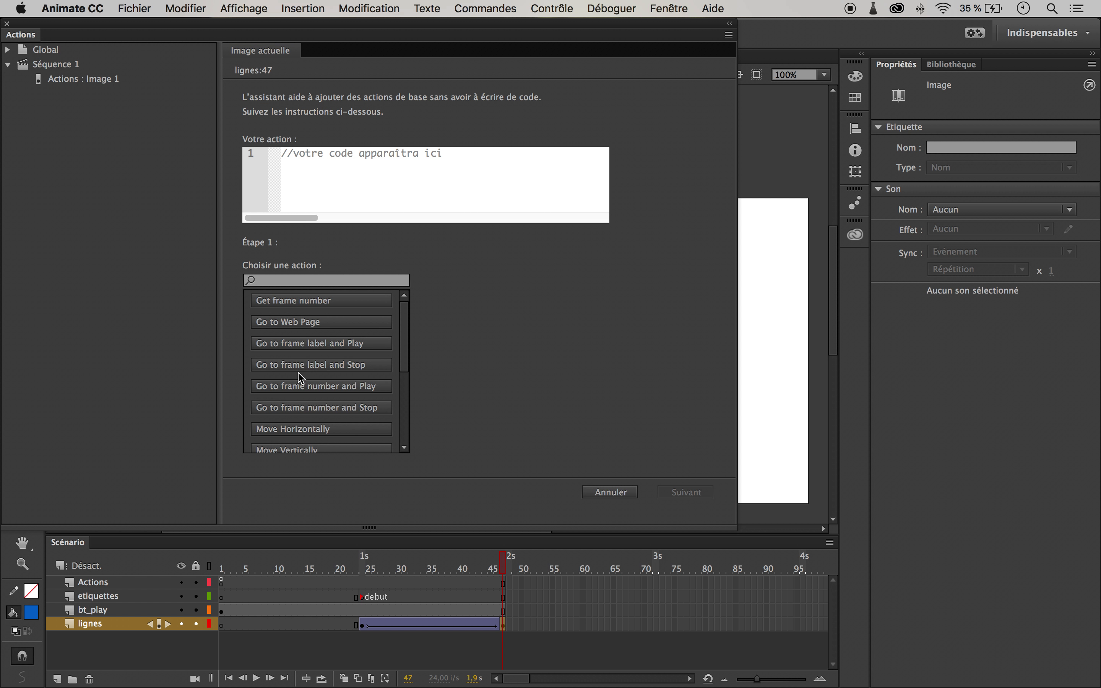
{"action": "scroll", "coordinate": [357, 324], "scroll_direction": "down", "scroll_amount": 5}
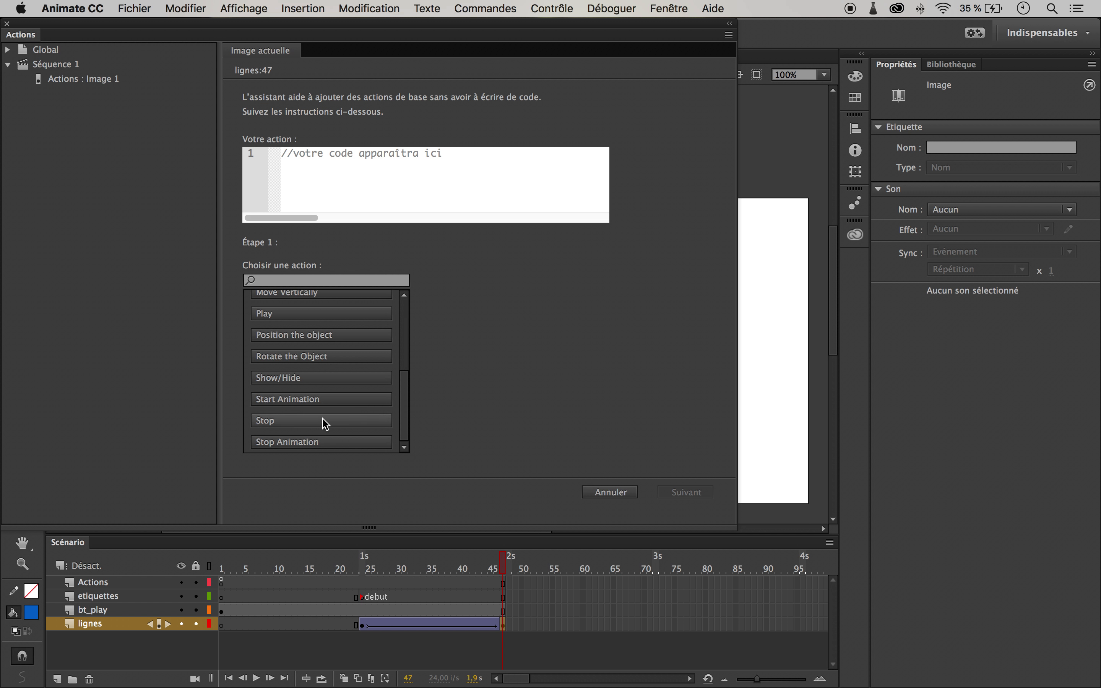
{"action": "left_click", "coordinate": [326, 421]}
{"action": "left_click", "coordinate": [507, 322]}
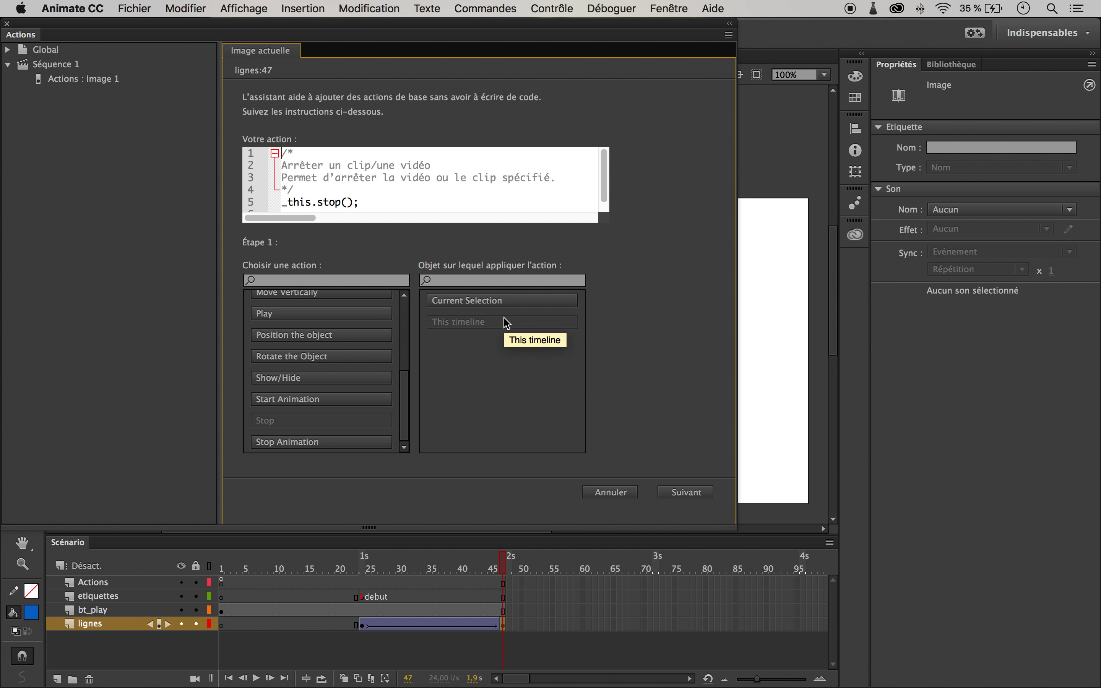
{"action": "left_click", "coordinate": [690, 495]}
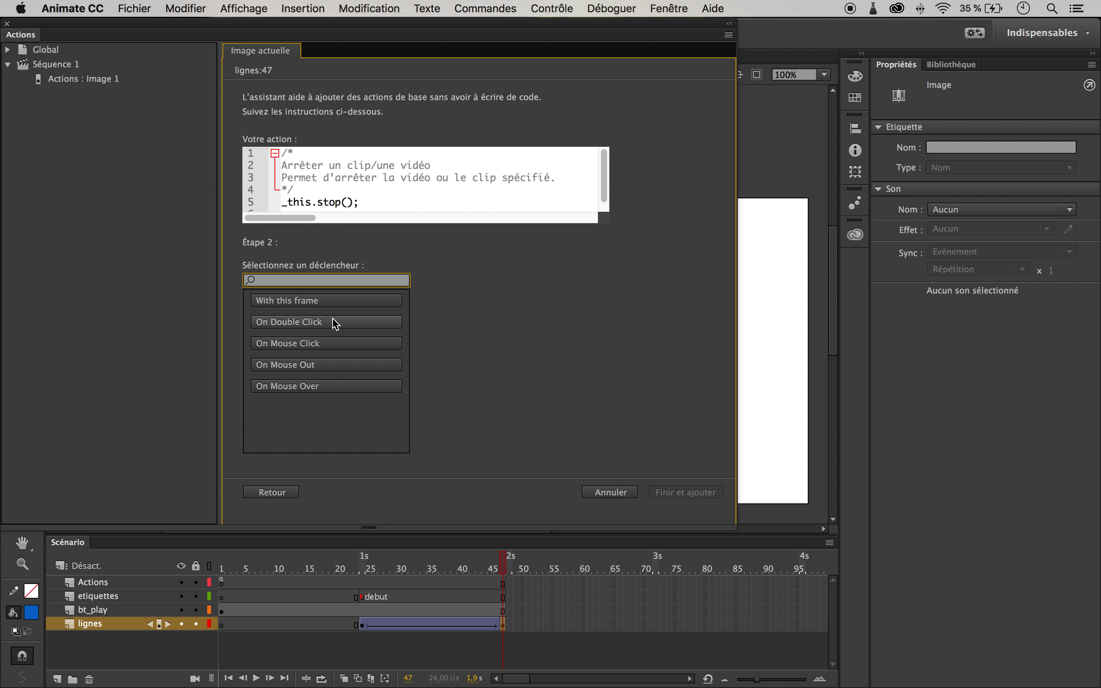
{"action": "left_click", "coordinate": [337, 302]}
{"action": "left_click", "coordinate": [689, 492]}
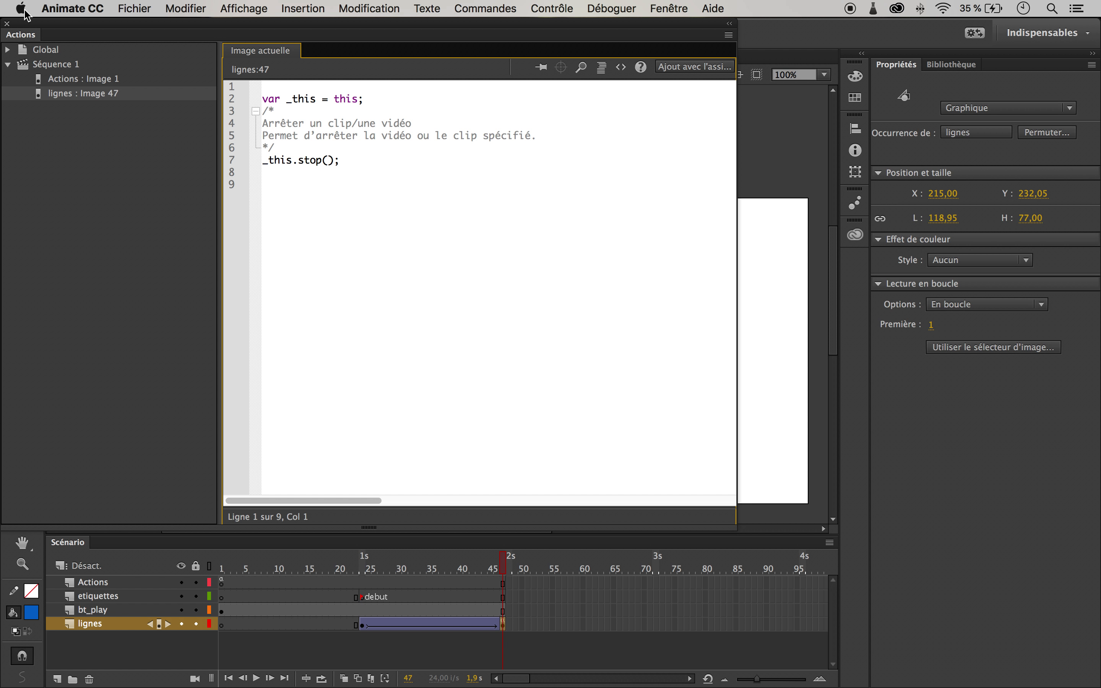
{"action": "left_click", "coordinate": [7, 23]}
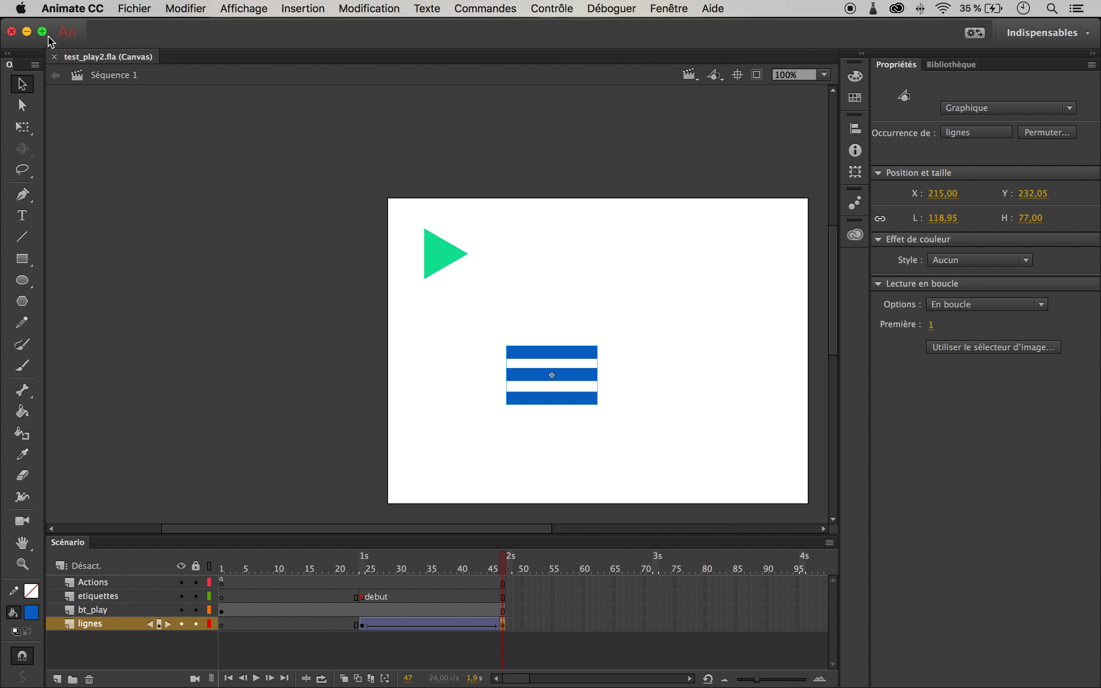
Test the animation in the browser by replaying it several times with the green play button, and return to the document, closing the output window.
{"action": "left_click", "coordinate": [683, 361]}
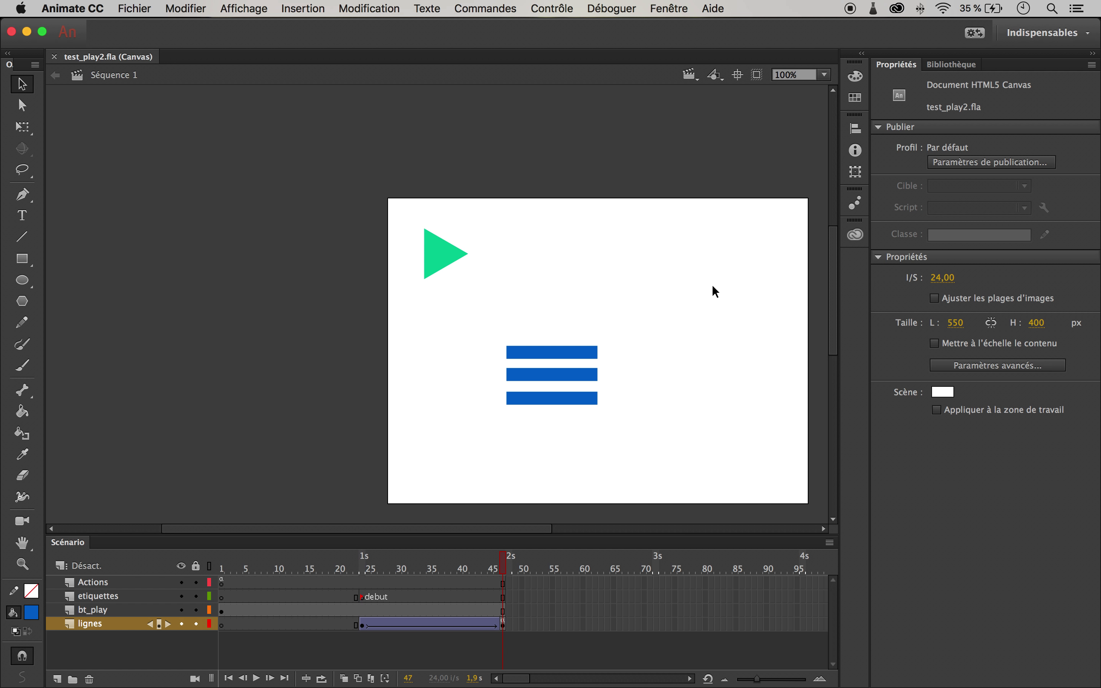
{"action": "key", "text": "super+Return"}
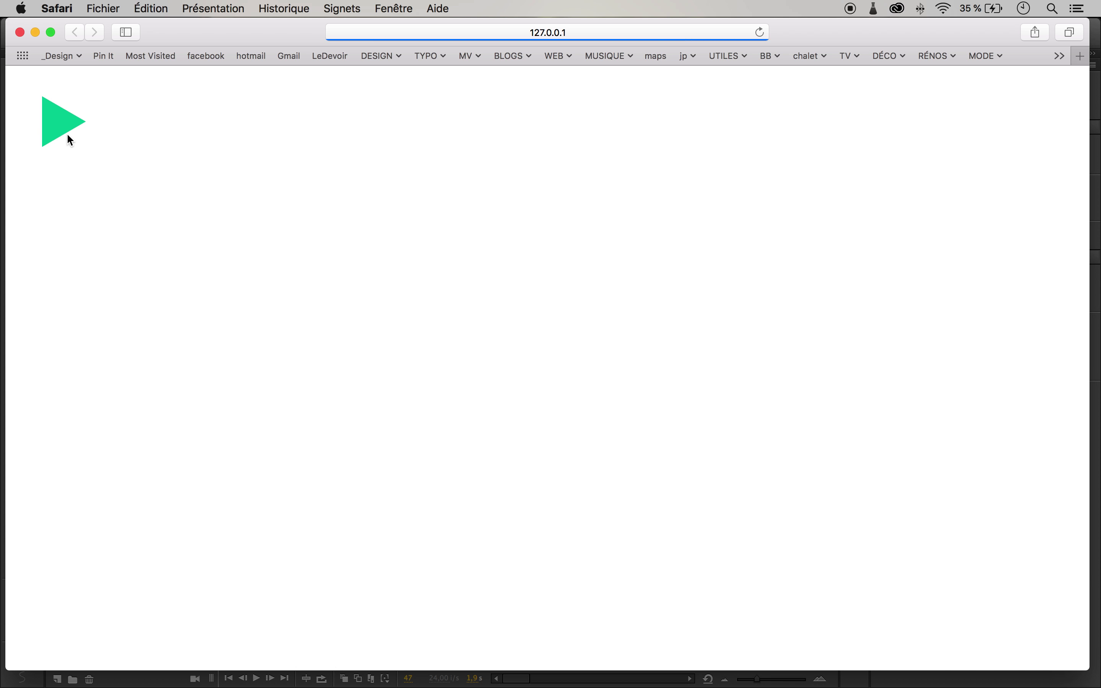
{"action": "left_click", "coordinate": [64, 121]}
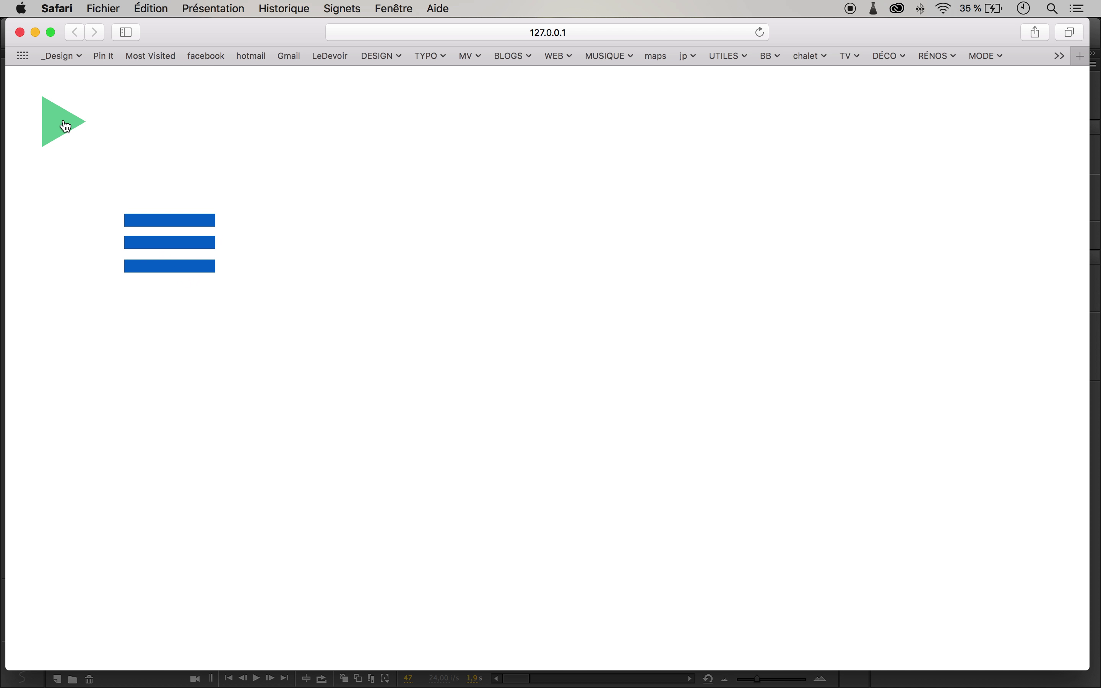
{"action": "left_click", "coordinate": [55, 123]}
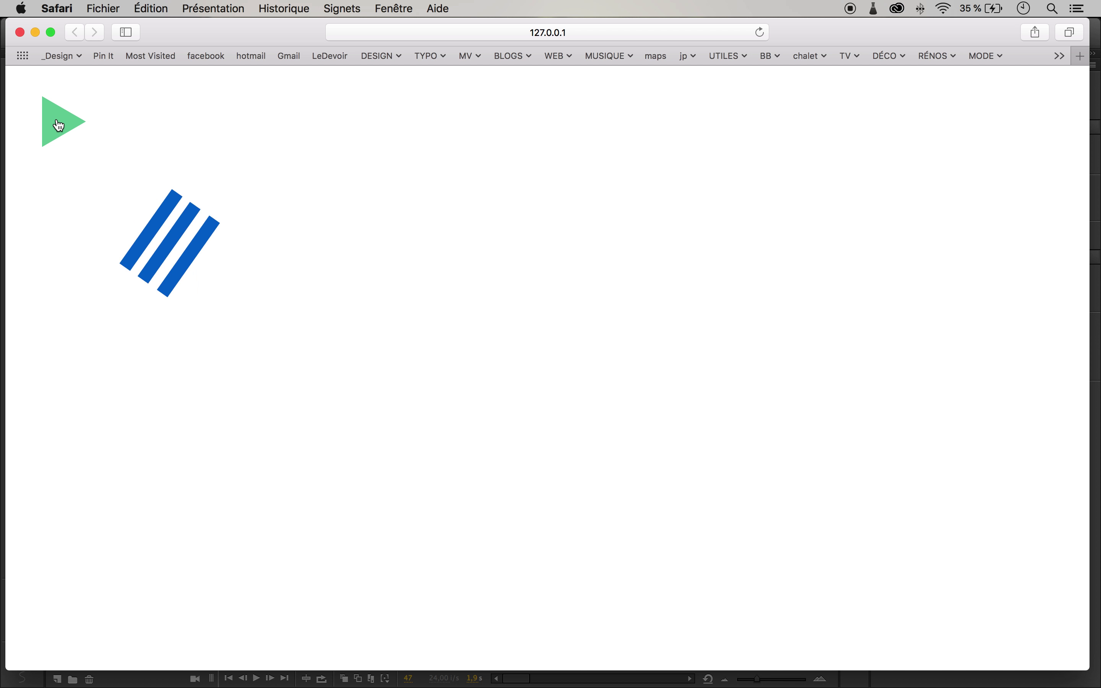
{"action": "left_click", "coordinate": [67, 133]}
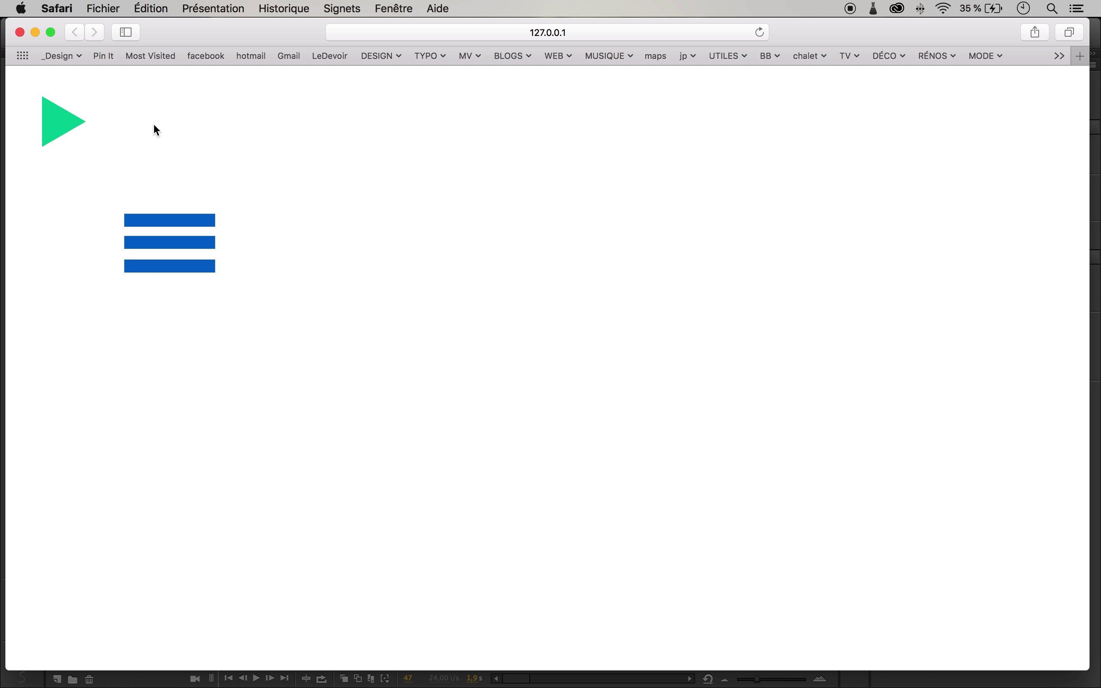
{"action": "left_click", "coordinate": [55, 123]}
{"action": "left_click", "coordinate": [65, 132]}
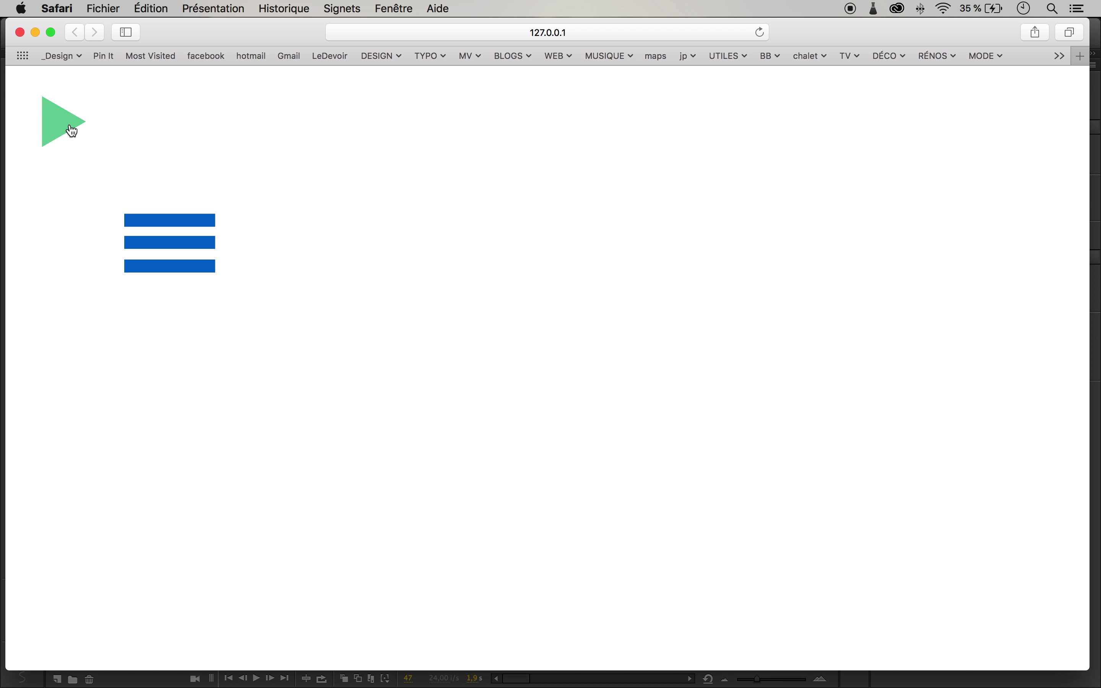
{"action": "left_click", "coordinate": [71, 131]}
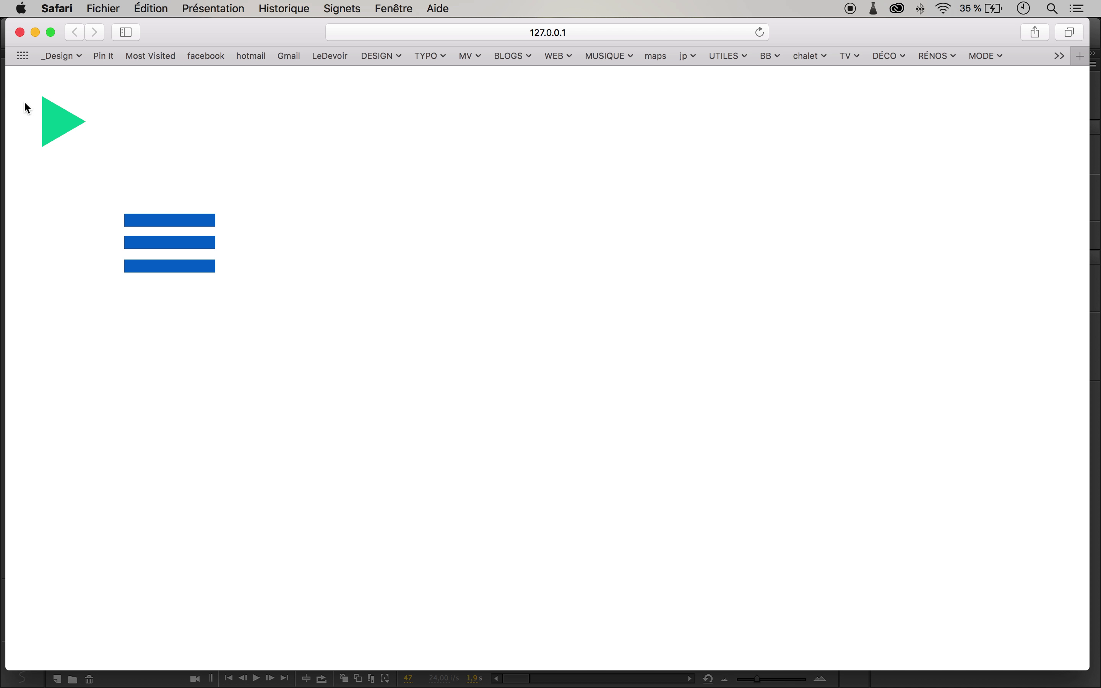
{"action": "left_click", "coordinate": [75, 127]}
{"action": "left_click", "coordinate": [60, 129]}
{"action": "left_click", "coordinate": [20, 32]}
{"action": "left_click", "coordinate": [294, 459]}
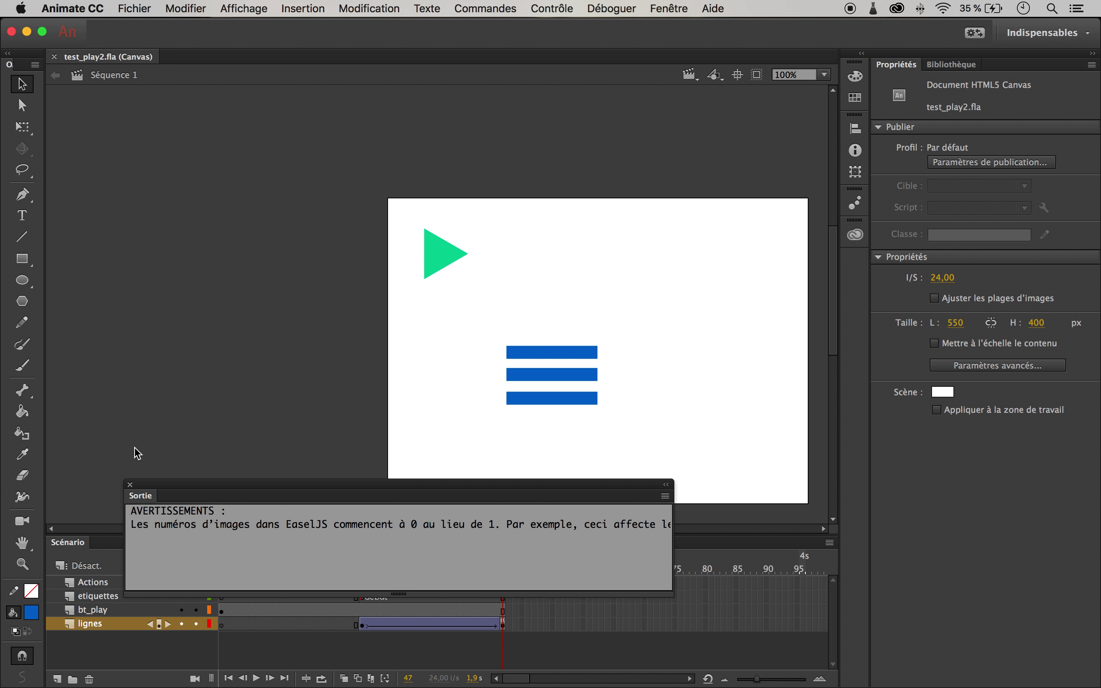
{"action": "left_click", "coordinate": [130, 484]}
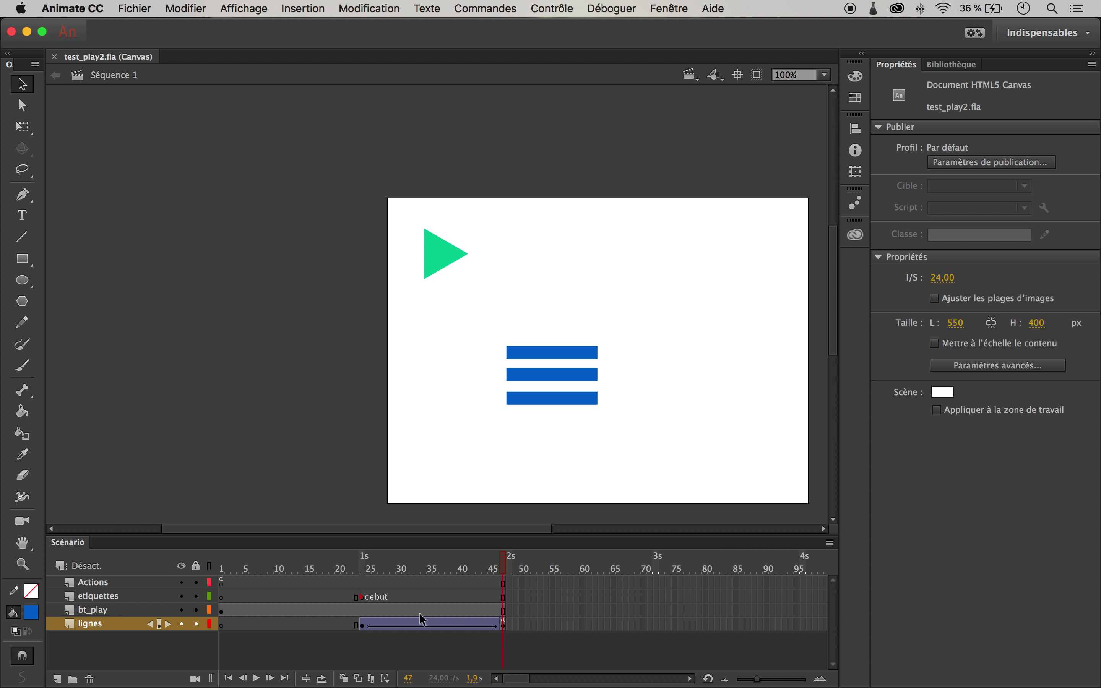
Scrub the playhead back through the lines' rotation to the debut label at frame 24.
{"action": "left_click_drag", "start_coordinate": [503, 569], "coordinate": [469, 606]}
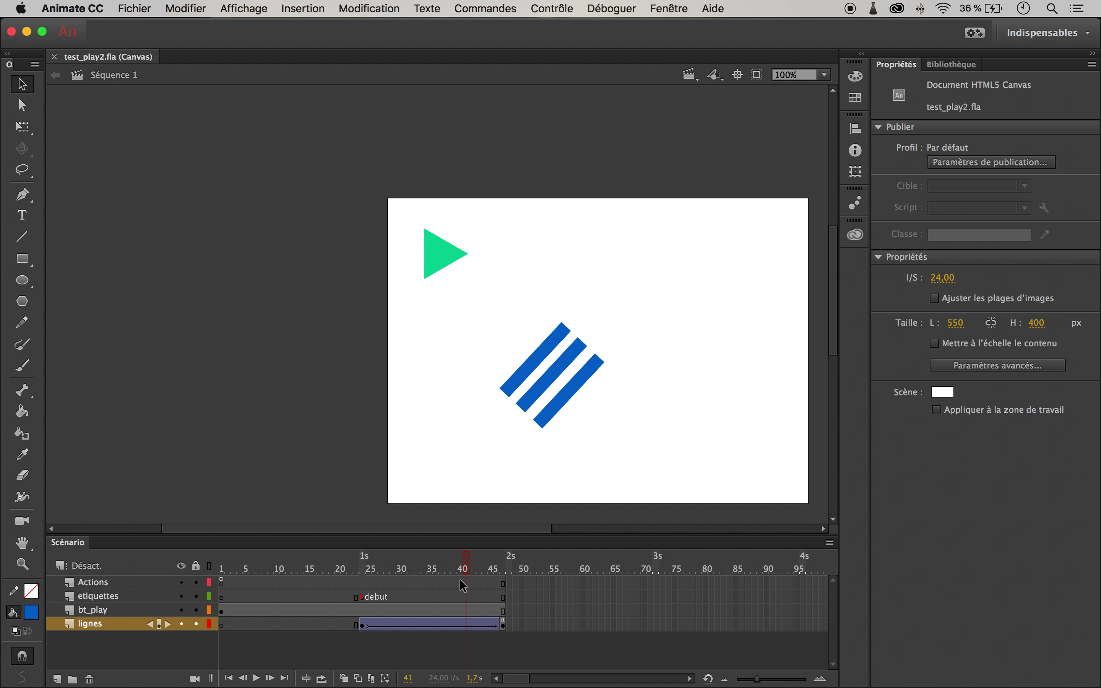
{"action": "left_click_drag", "start_coordinate": [464, 569], "coordinate": [364, 592]}
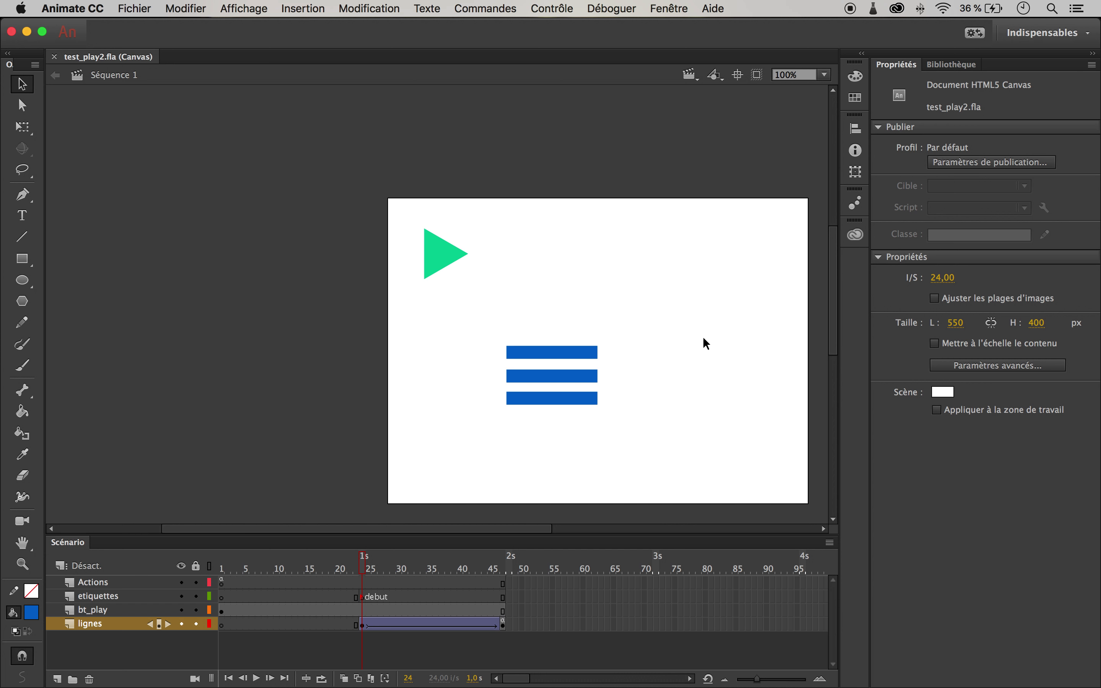
{"action": "scroll", "coordinate": [659, 355], "scroll_direction": "down", "scroll_amount": 2}
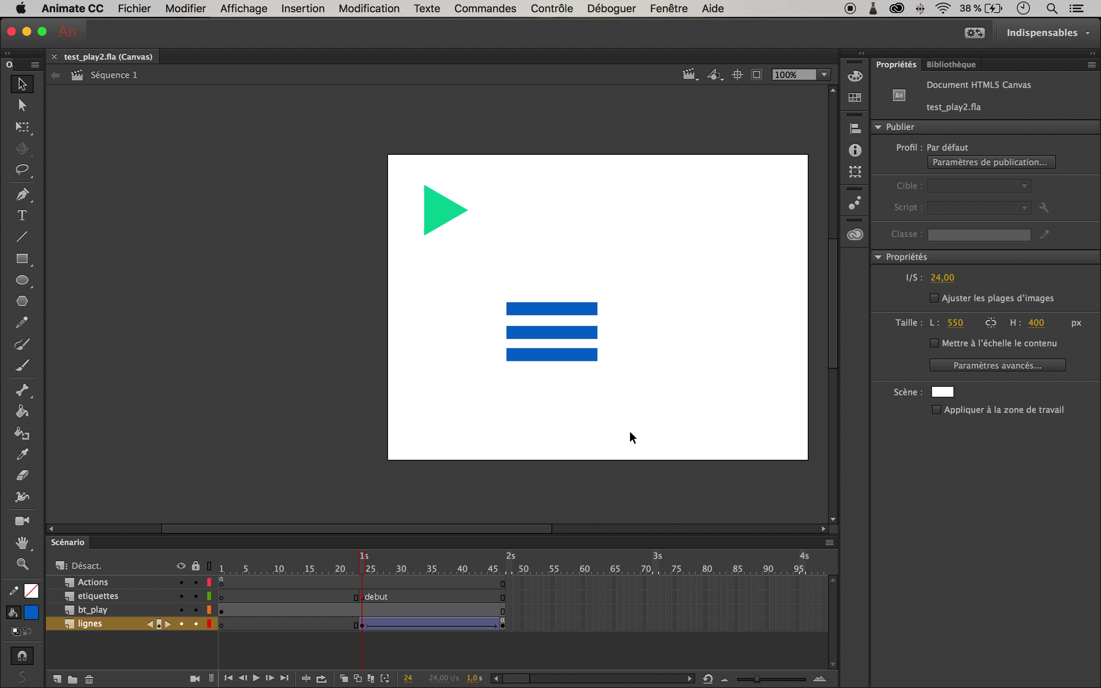
{"action": "scroll", "coordinate": [645, 400], "scroll_direction": "right", "scroll_amount": 3}
{"action": "scroll", "coordinate": [645, 400], "scroll_direction": "down", "scroll_amount": 1}
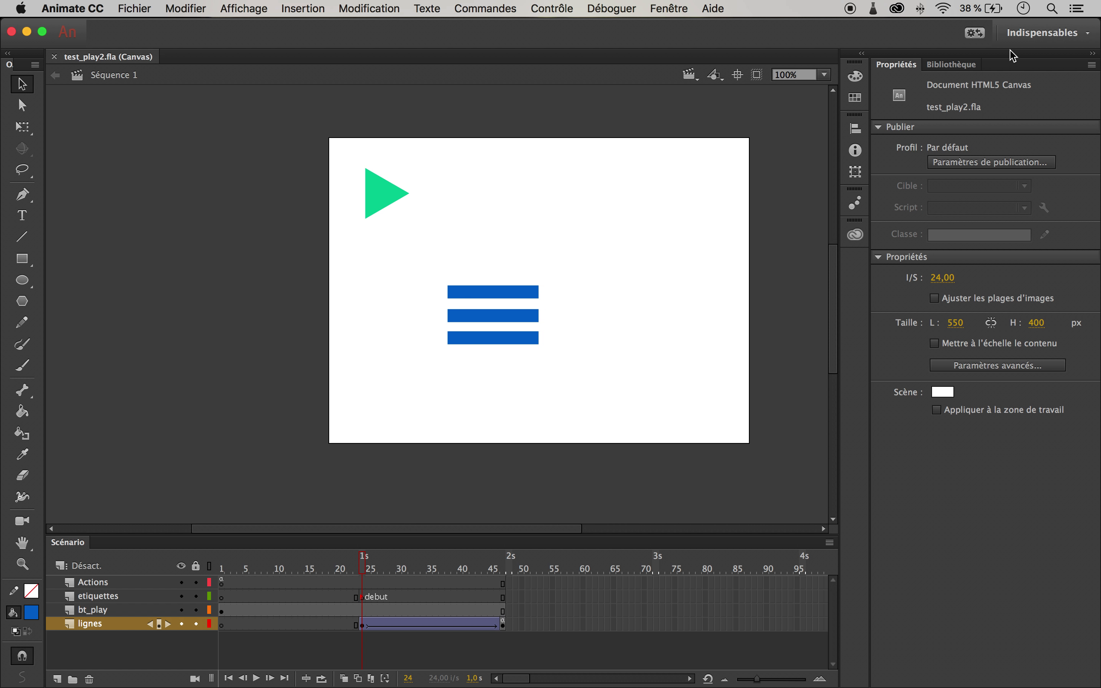
Open the morph clip from the library, preview its shape animation back to frame 1, and return to Séquence 1.
{"action": "left_click", "coordinate": [953, 64]}
{"action": "double_click", "coordinate": [908, 268]}
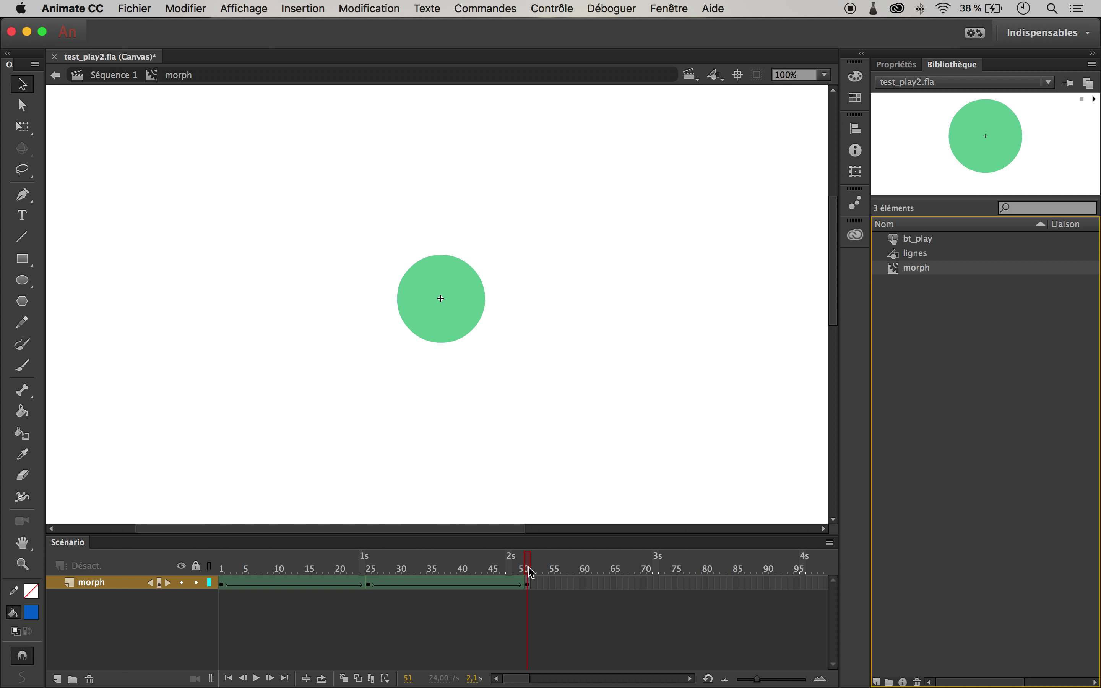
{"action": "left_click_drag", "start_coordinate": [530, 571], "coordinate": [196, 585]}
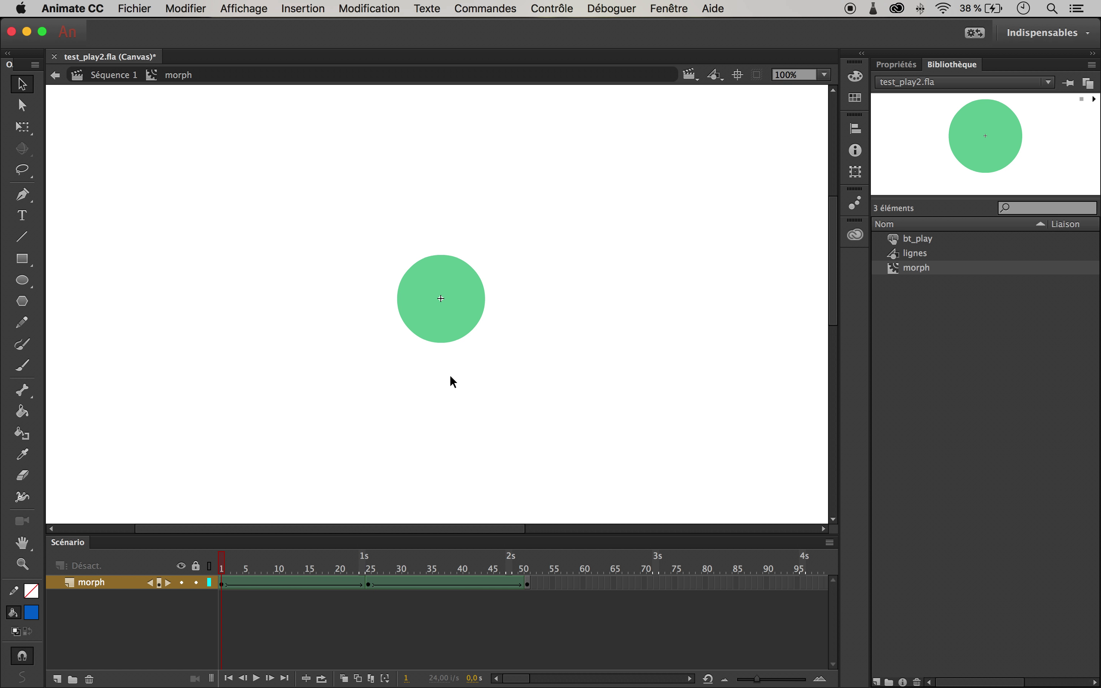
{"action": "left_click", "coordinate": [100, 75]}
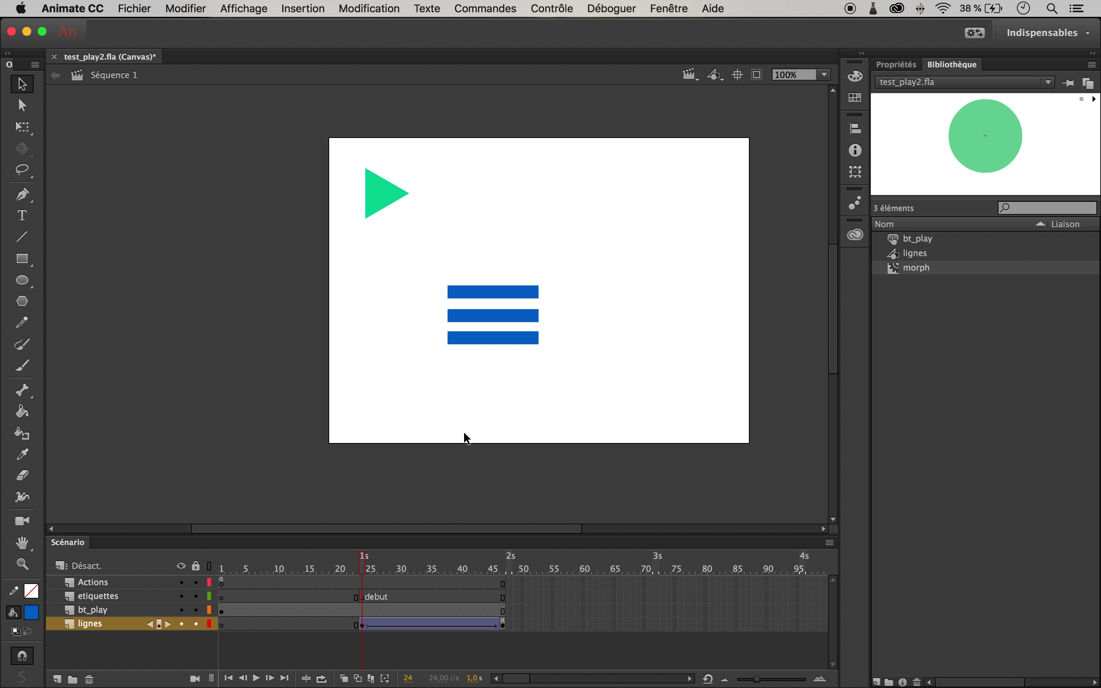
Add a layer named morph above lignes and place the library's morph clip on the stage, above and to the right of the blue lines.
{"action": "left_click", "coordinate": [57, 679]}
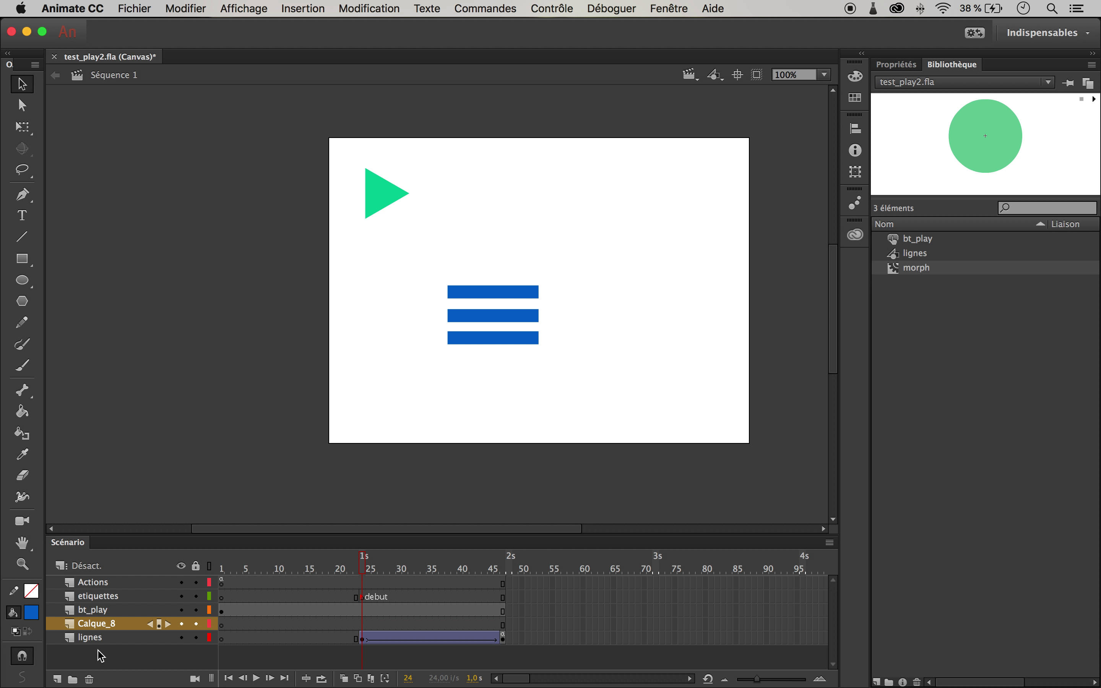
{"action": "double_click", "coordinate": [97, 624]}
{"action": "type", "text": "mo"}
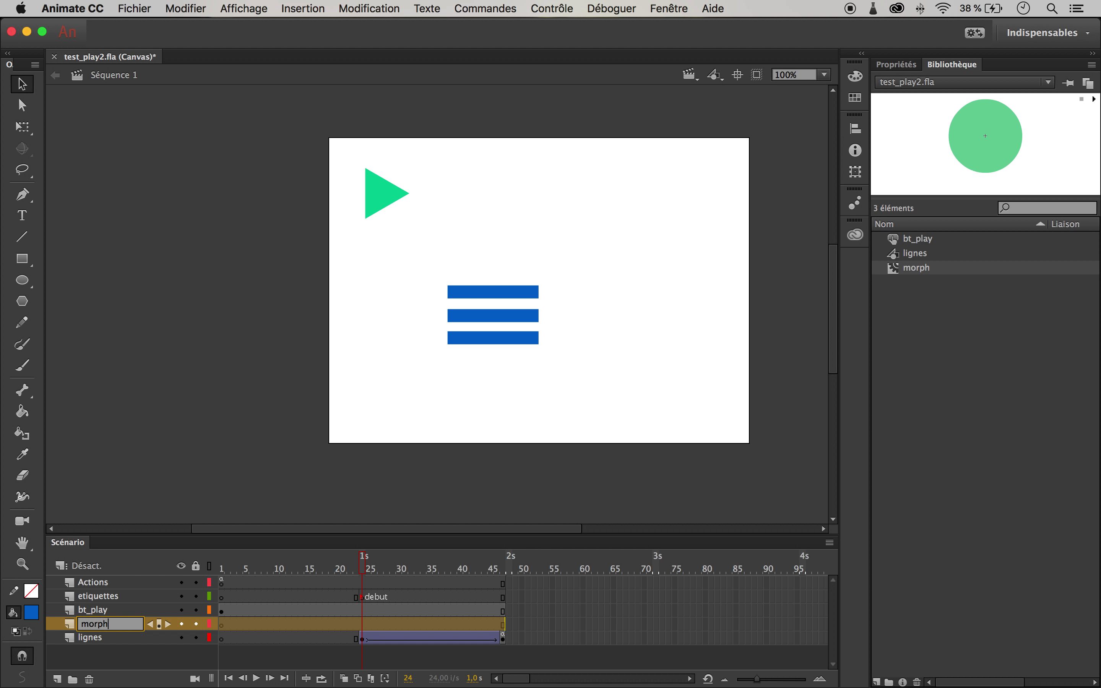
{"action": "type", "text": "rph"}
{"action": "key", "text": "Return"}
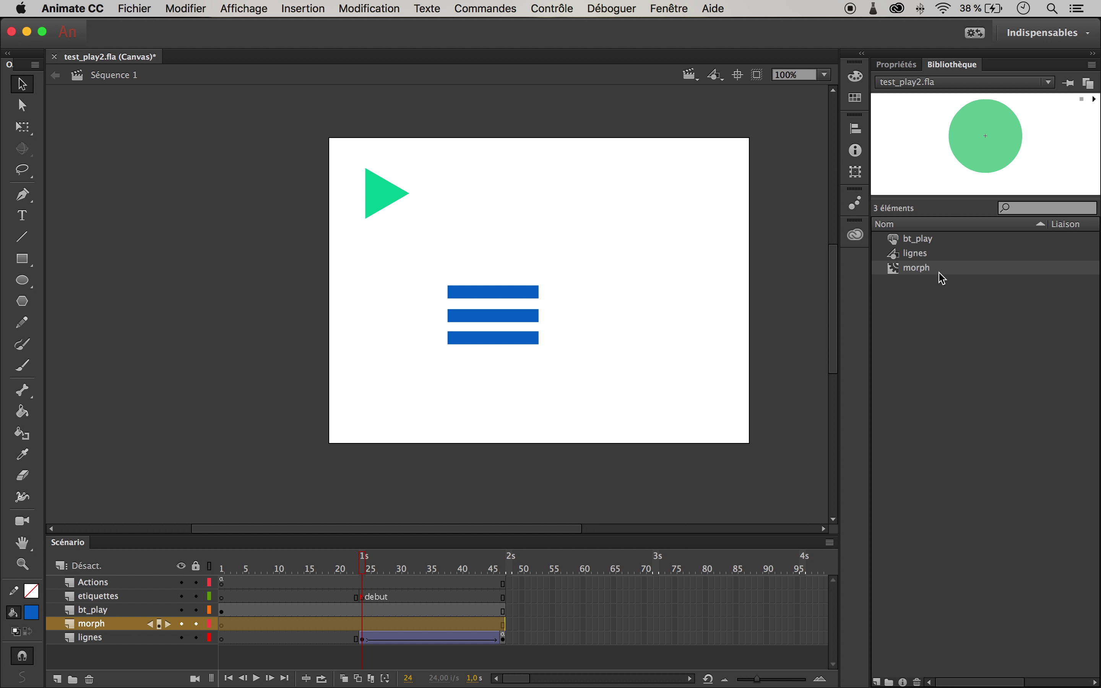
{"action": "left_click_drag", "start_coordinate": [898, 271], "coordinate": [667, 357]}
{"action": "left_click_drag", "start_coordinate": [622, 243], "coordinate": [606, 236]}
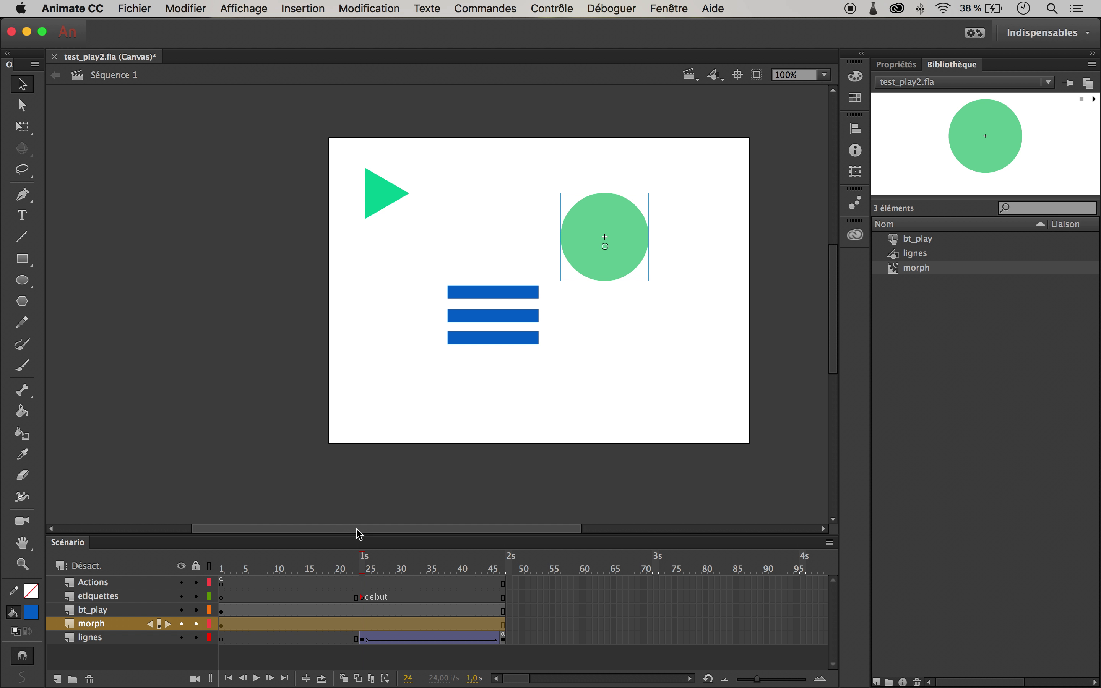
Rewind to frame 1, test the morph clip and play button in the browser, and return to the document, closing the output window.
{"action": "left_click_drag", "start_coordinate": [369, 564], "coordinate": [144, 572]}
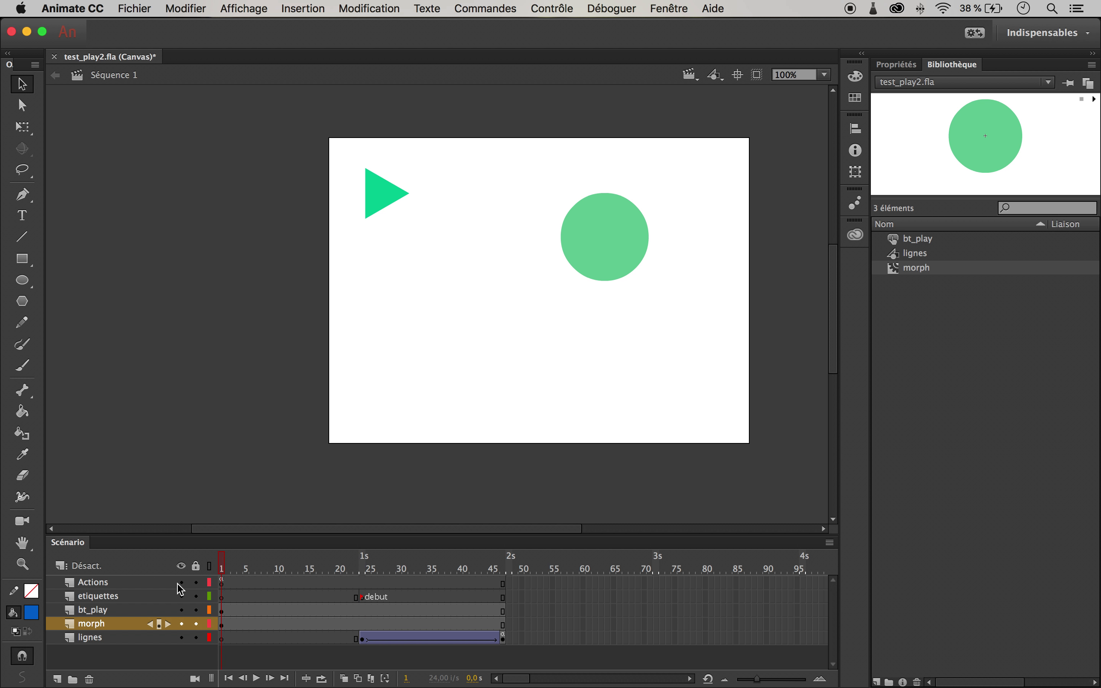
{"action": "left_click_drag", "start_coordinate": [313, 583], "coordinate": [131, 594]}
{"action": "key", "text": "super+Return"}
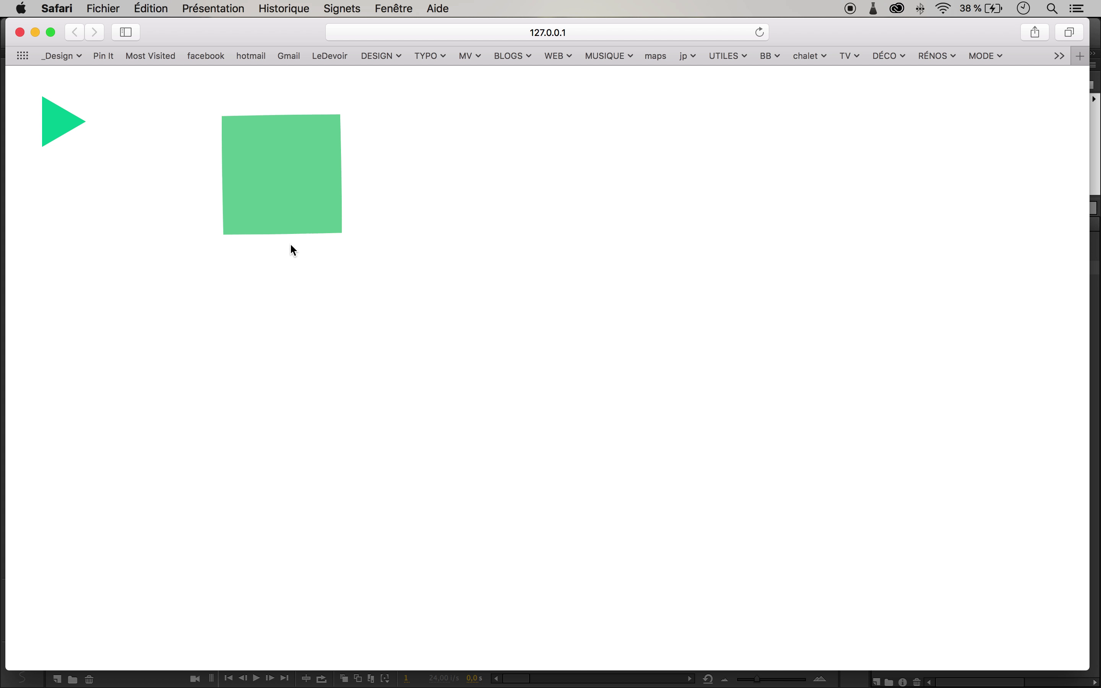
{"action": "left_click", "coordinate": [61, 120]}
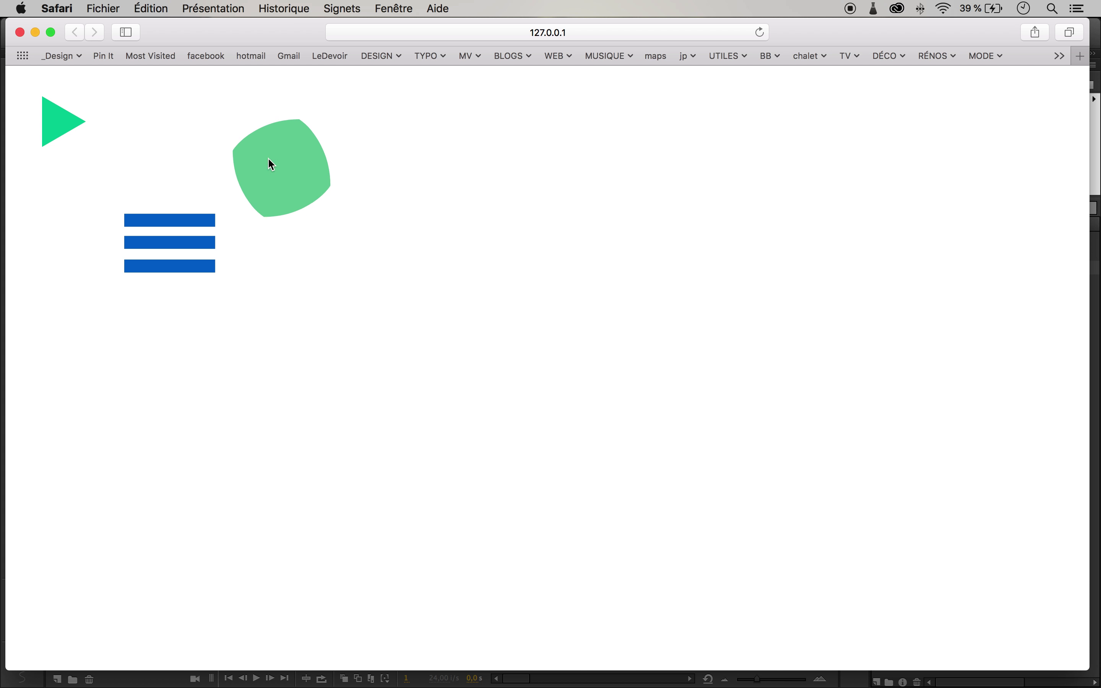
{"action": "left_click", "coordinate": [34, 34]}
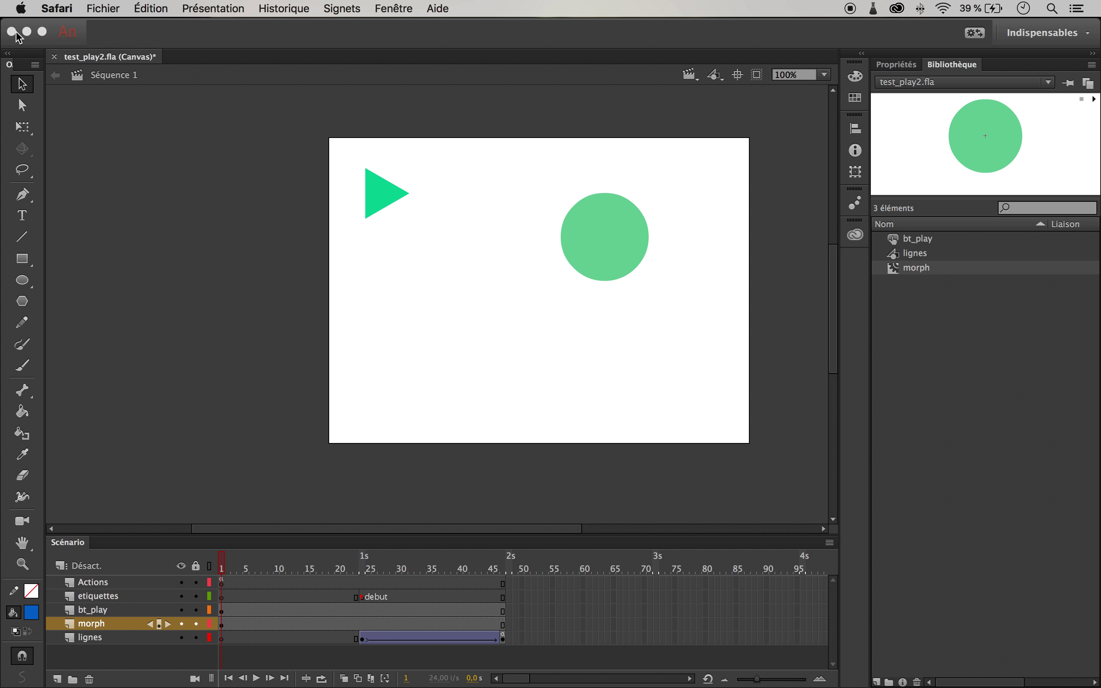
{"action": "left_click", "coordinate": [235, 422]}
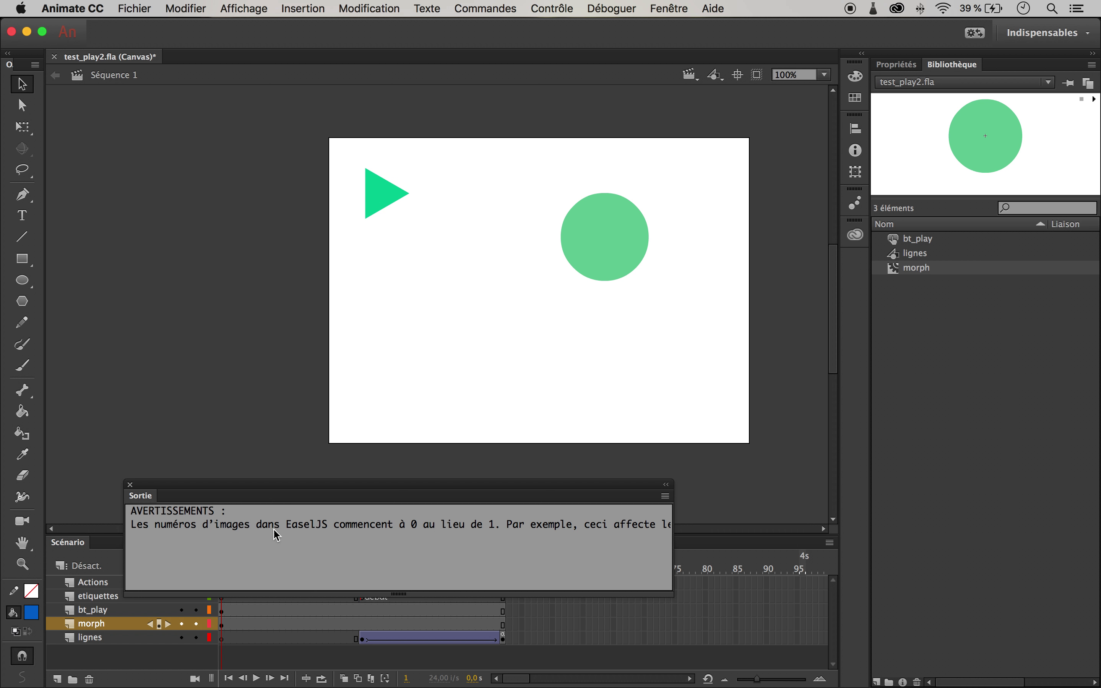
{"action": "left_click", "coordinate": [131, 485]}
Shift the morph layer's frames 1 to 47 so they start at frame 24, aligned with the debut label.
{"action": "left_click", "coordinate": [233, 620]}
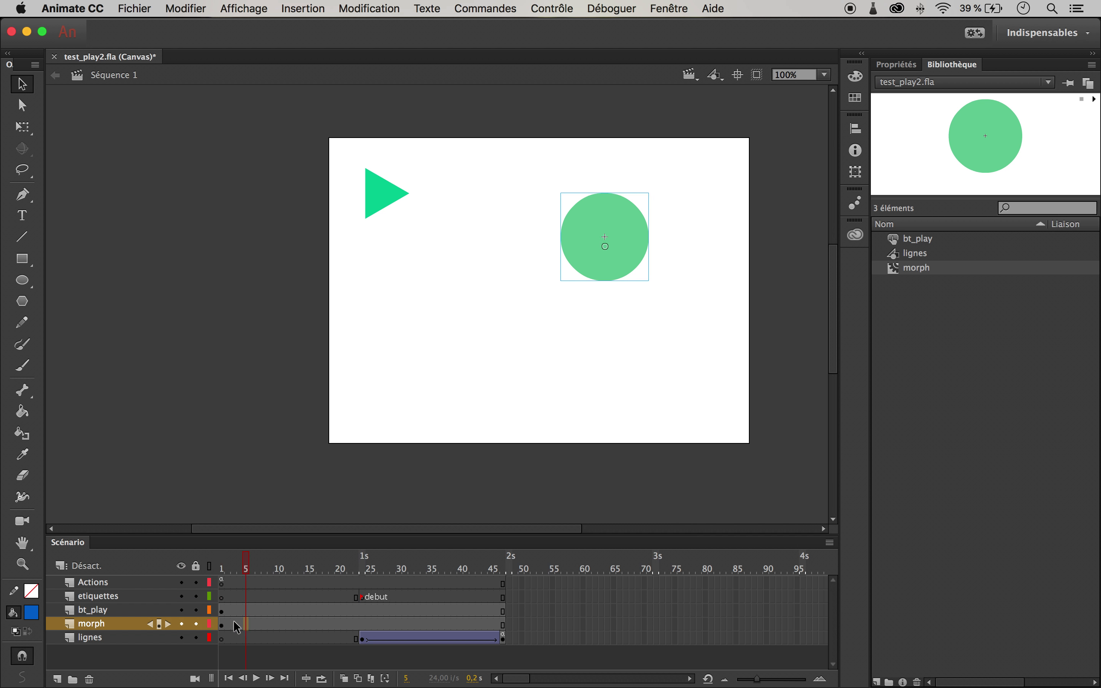
{"action": "left_click", "coordinate": [222, 623]}
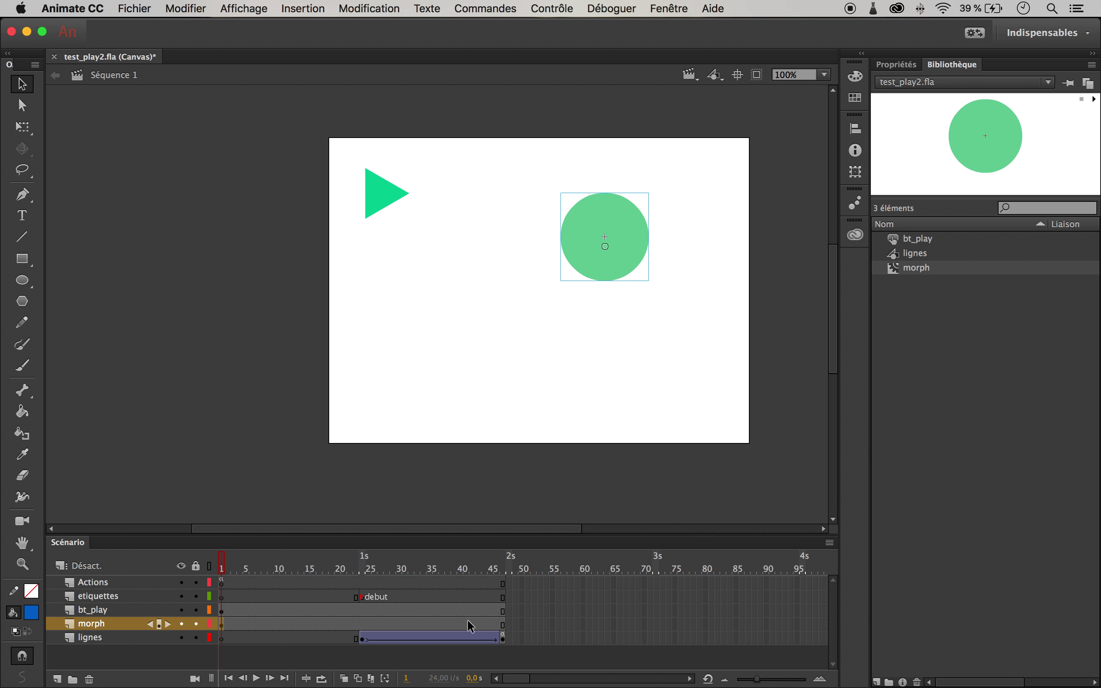
{"action": "left_click", "coordinate": [503, 624], "text": "shift"}
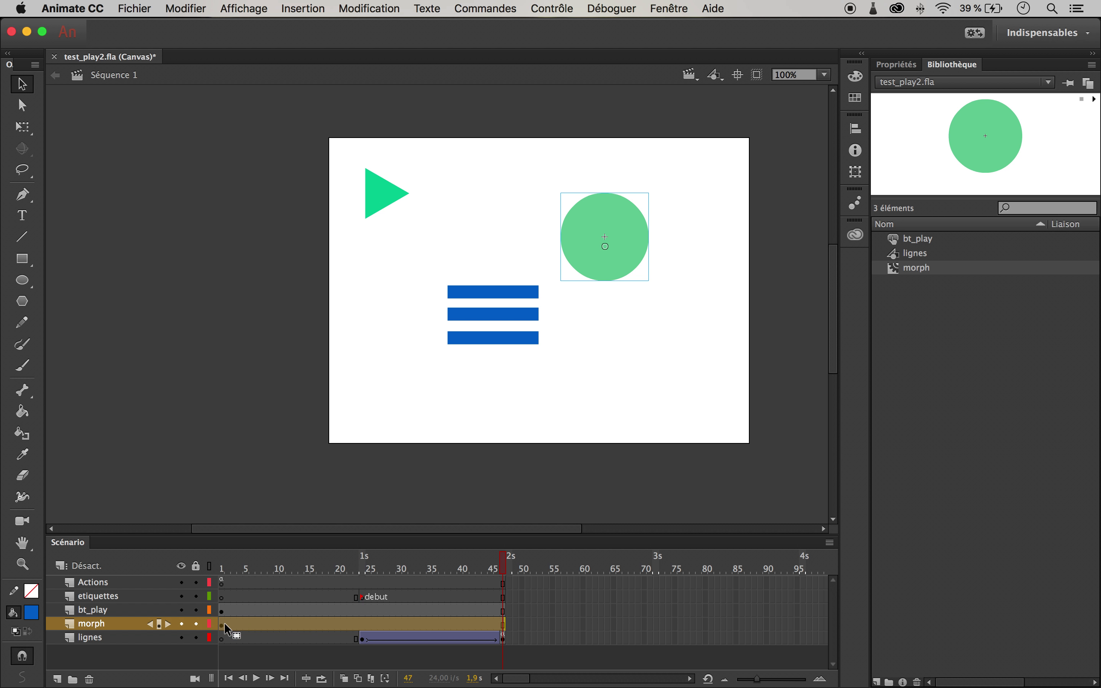
{"action": "left_click_drag", "start_coordinate": [224, 622], "coordinate": [372, 633]}
{"action": "left_click", "coordinate": [366, 562]}
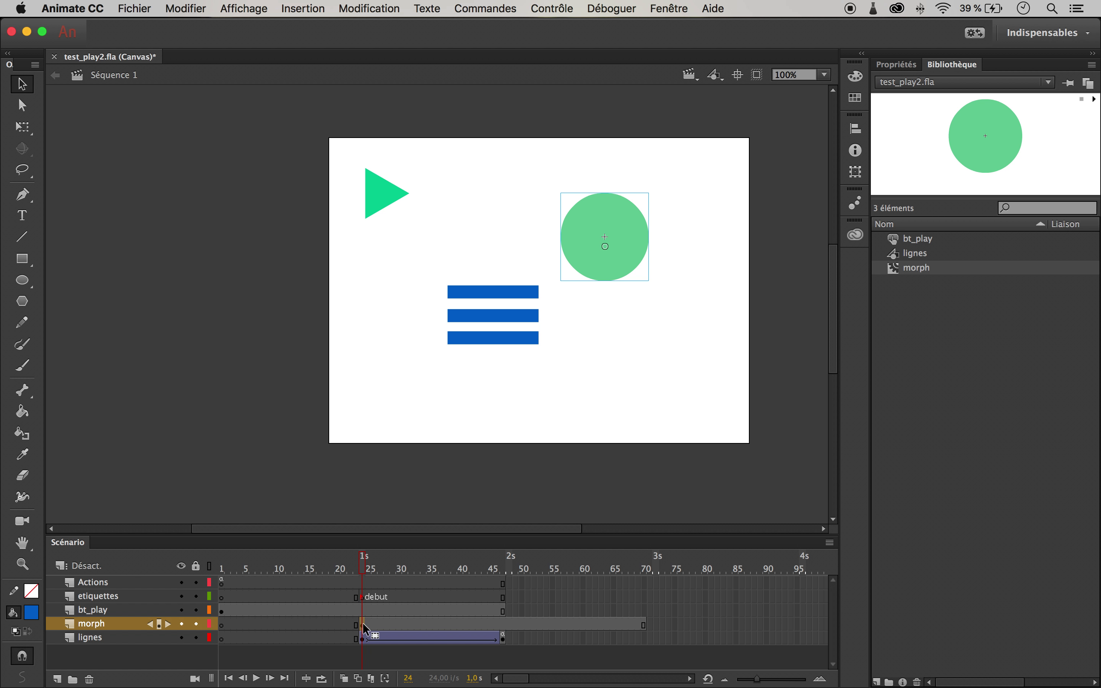
Shorten the morph layer's frame span to end at frame 47, aligned with the end of the other layers.
{"action": "left_click_drag", "start_coordinate": [367, 562], "coordinate": [507, 626]}
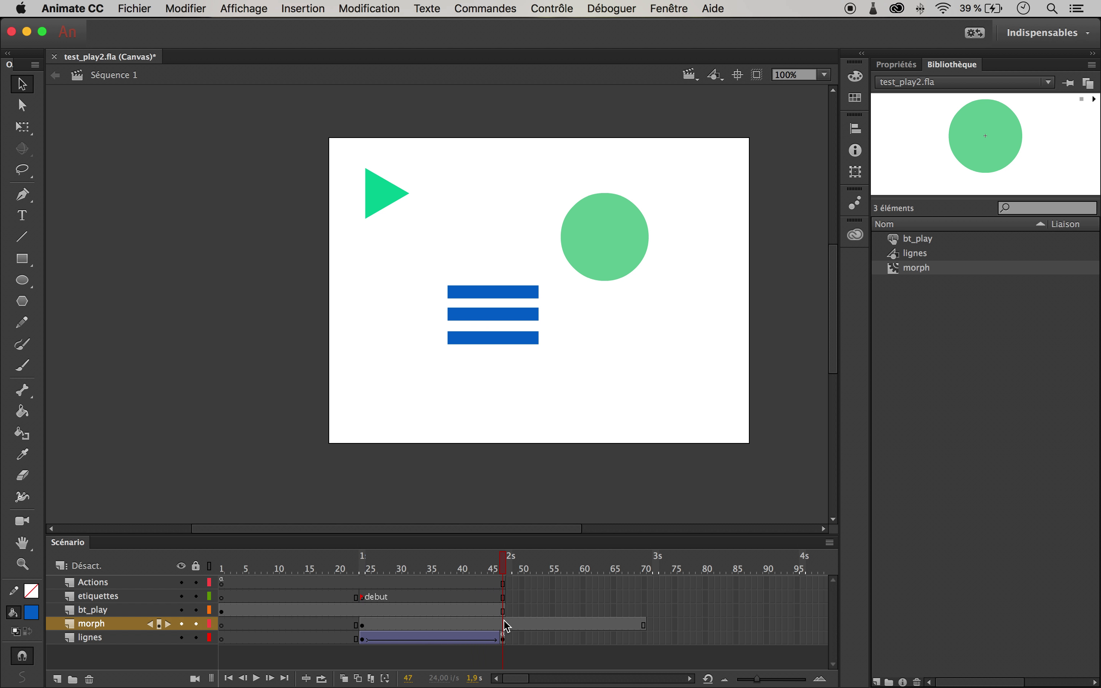
{"action": "left_click", "coordinate": [644, 625]}
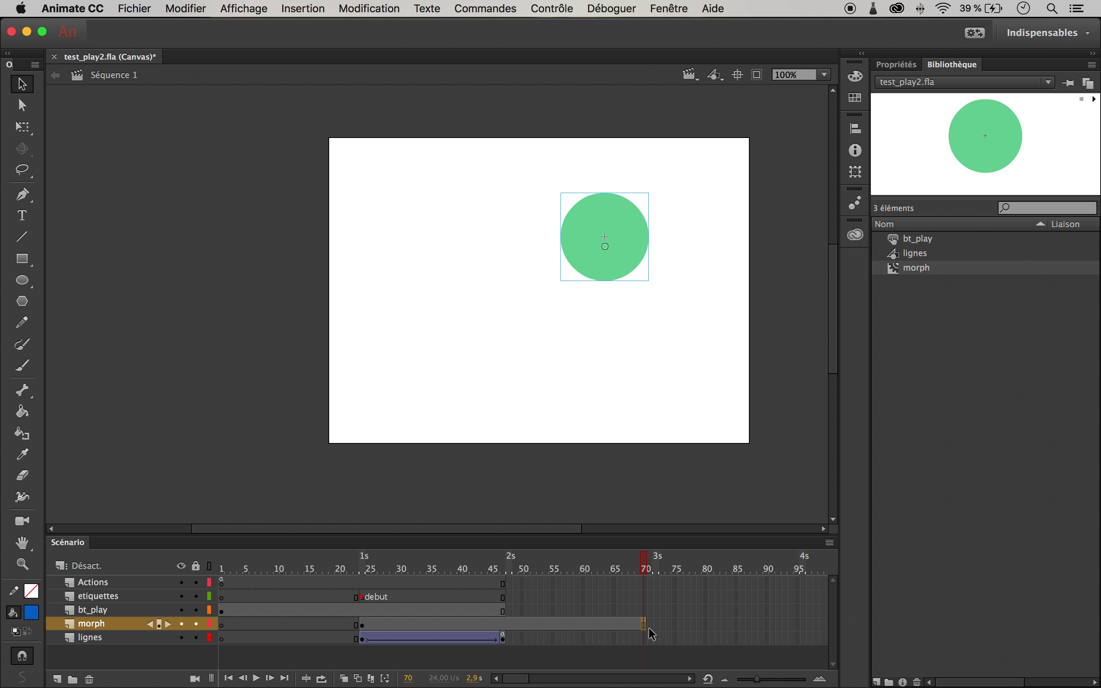
{"action": "key", "text": "F6"}
{"action": "double_click", "coordinate": [645, 627]}
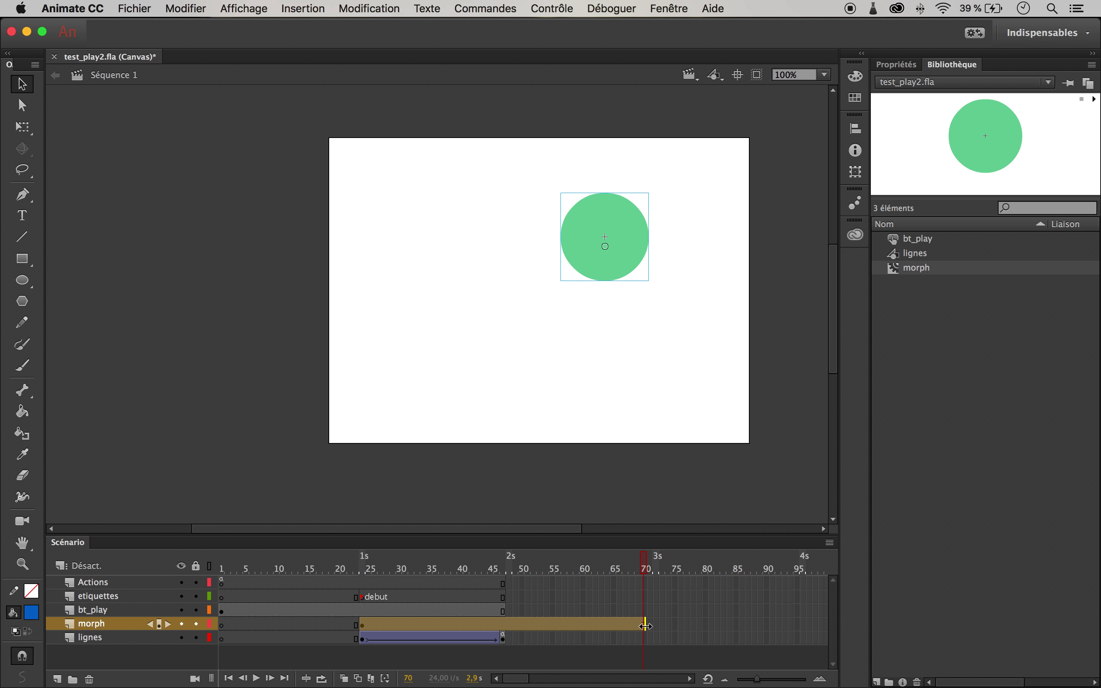
{"action": "left_click", "coordinate": [617, 625]}
{"action": "double_click", "coordinate": [642, 623]}
{"action": "left_click_drag", "start_coordinate": [645, 624], "coordinate": [503, 633]}
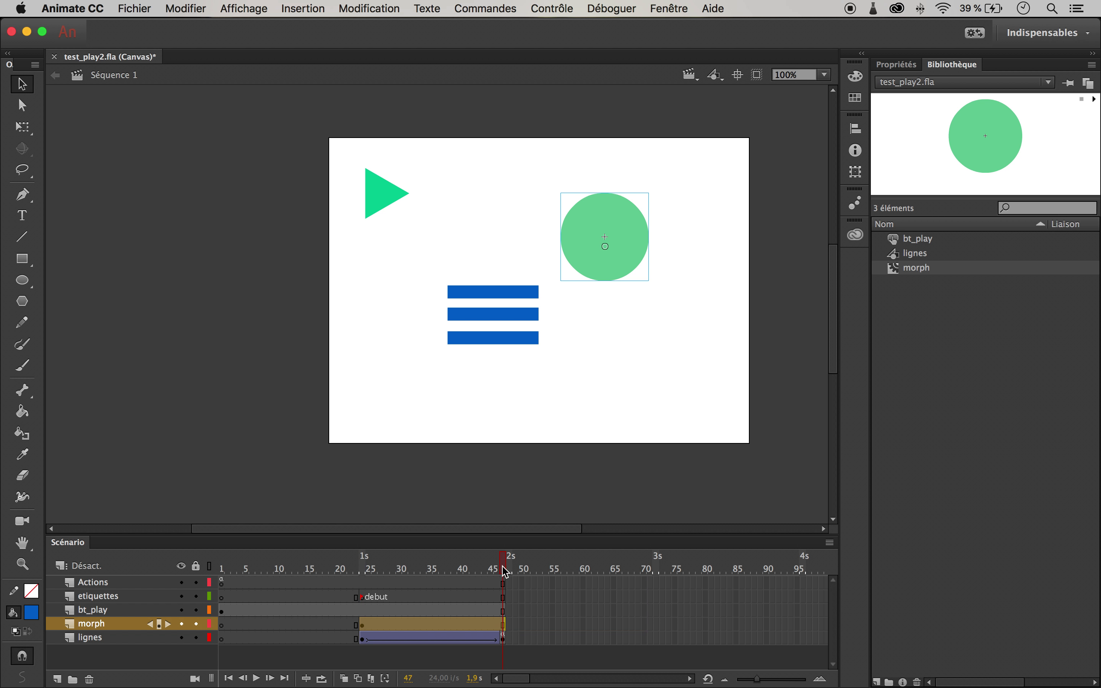
{"action": "left_click", "coordinate": [502, 633]}
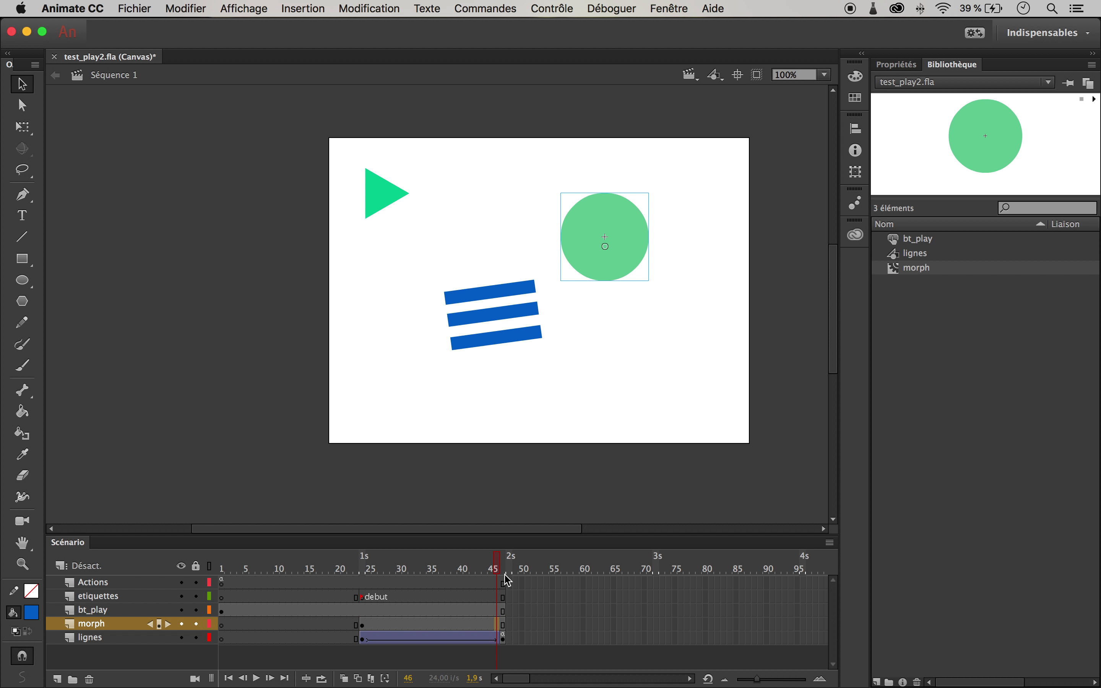
Scrub the timeline back to frame 36, test the animation in the browser with its play button, and close the browser window.
{"action": "left_click_drag", "start_coordinate": [500, 564], "coordinate": [440, 569]}
{"action": "key", "text": "super+Return"}
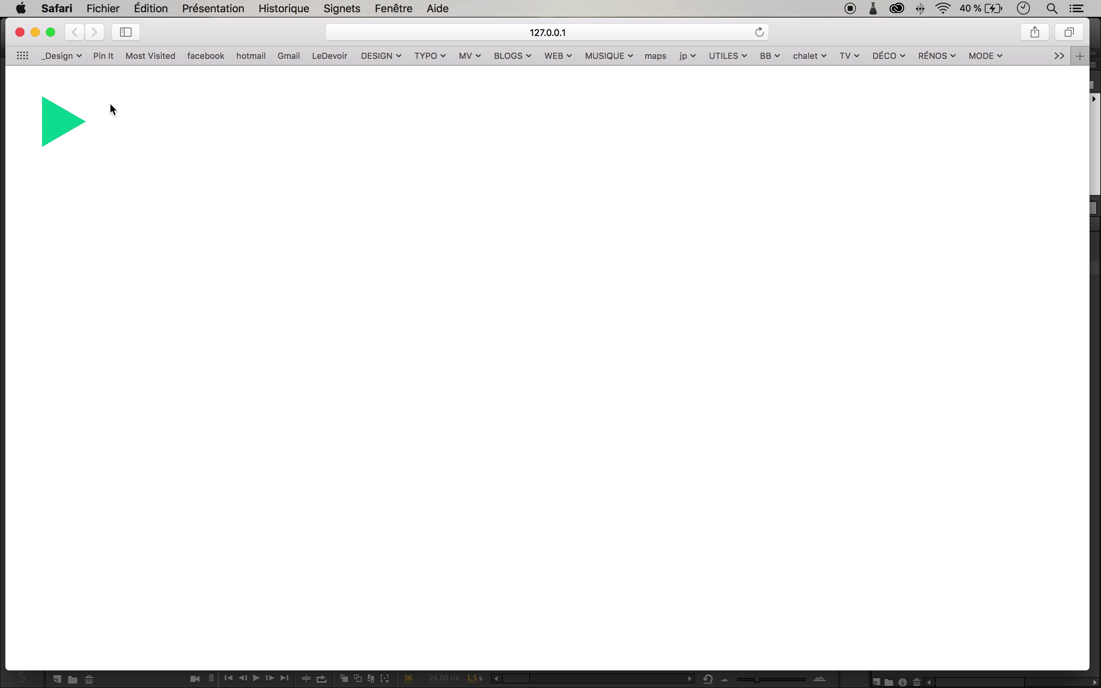
{"action": "left_click", "coordinate": [57, 125]}
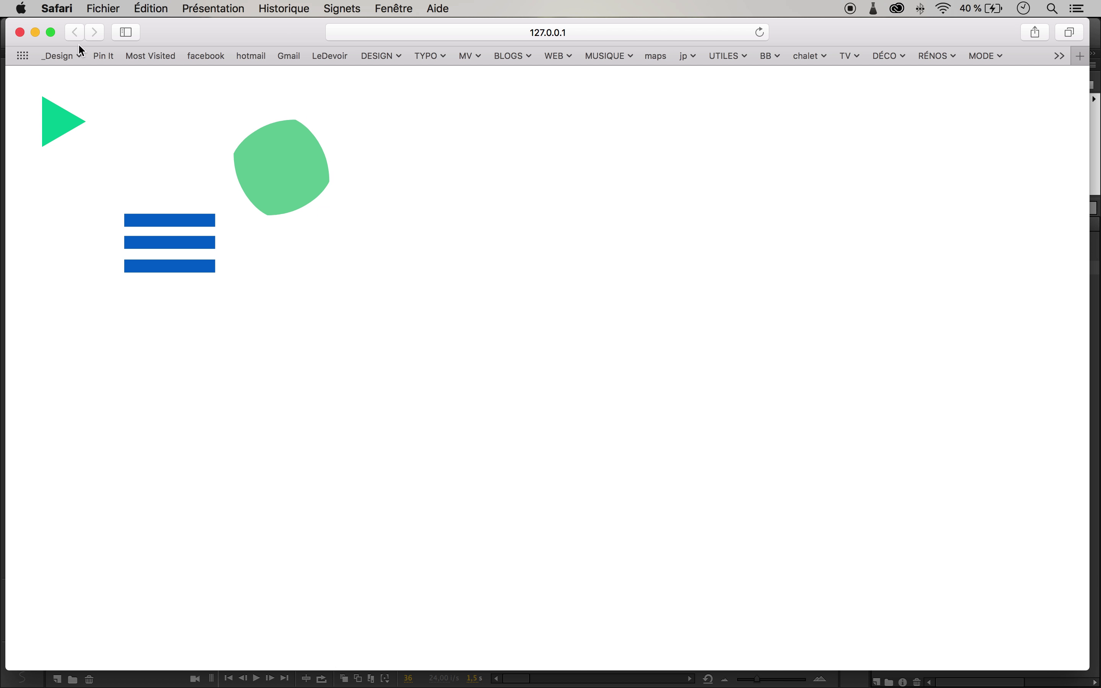
{"action": "left_click", "coordinate": [20, 32]}
Open the morph clip from the library, close the output window to inspect the clip's timeline, and return to Séquence 1.
{"action": "double_click", "coordinate": [890, 270]}
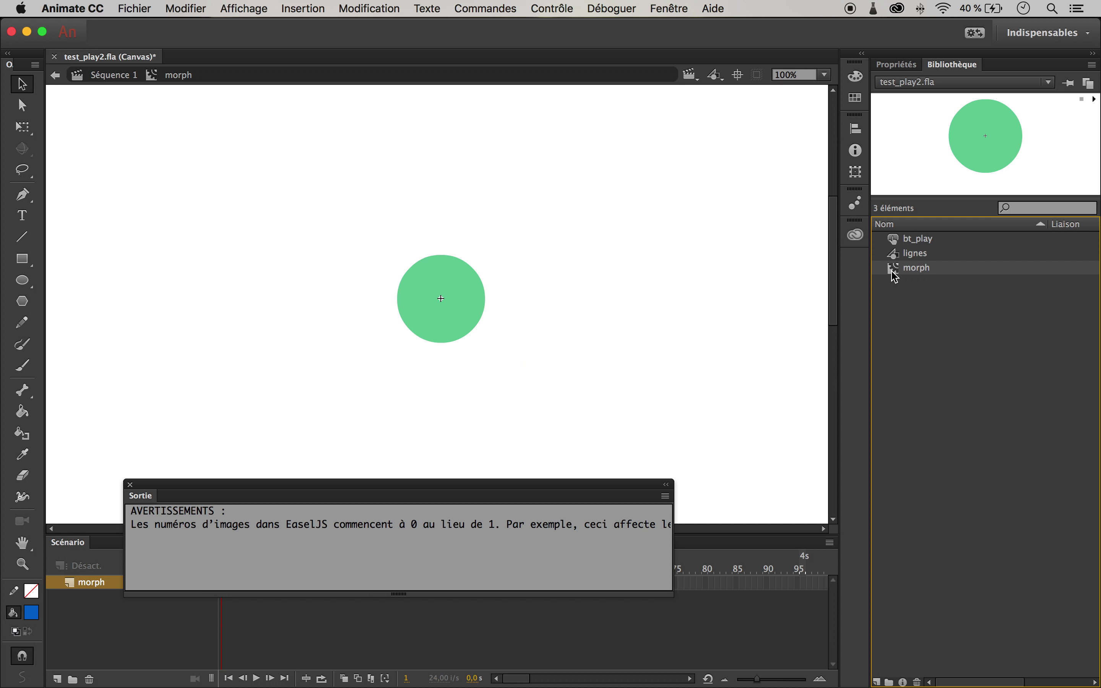
{"action": "left_click", "coordinate": [130, 484]}
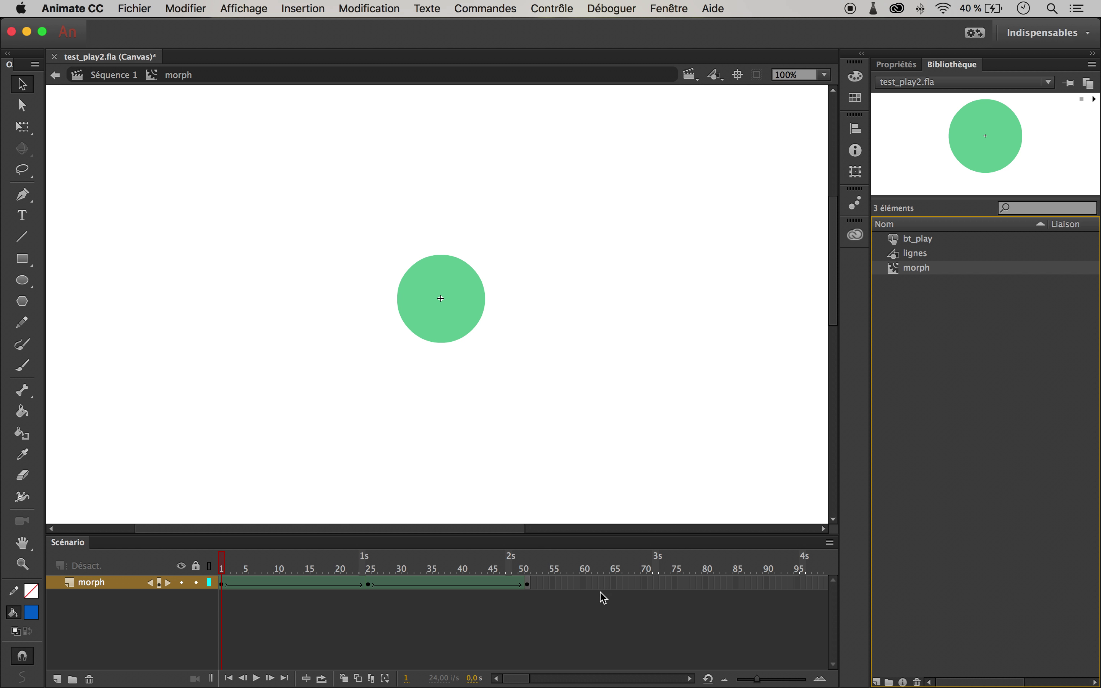
{"action": "key", "text": "F6"}
{"action": "left_click", "coordinate": [117, 79]}
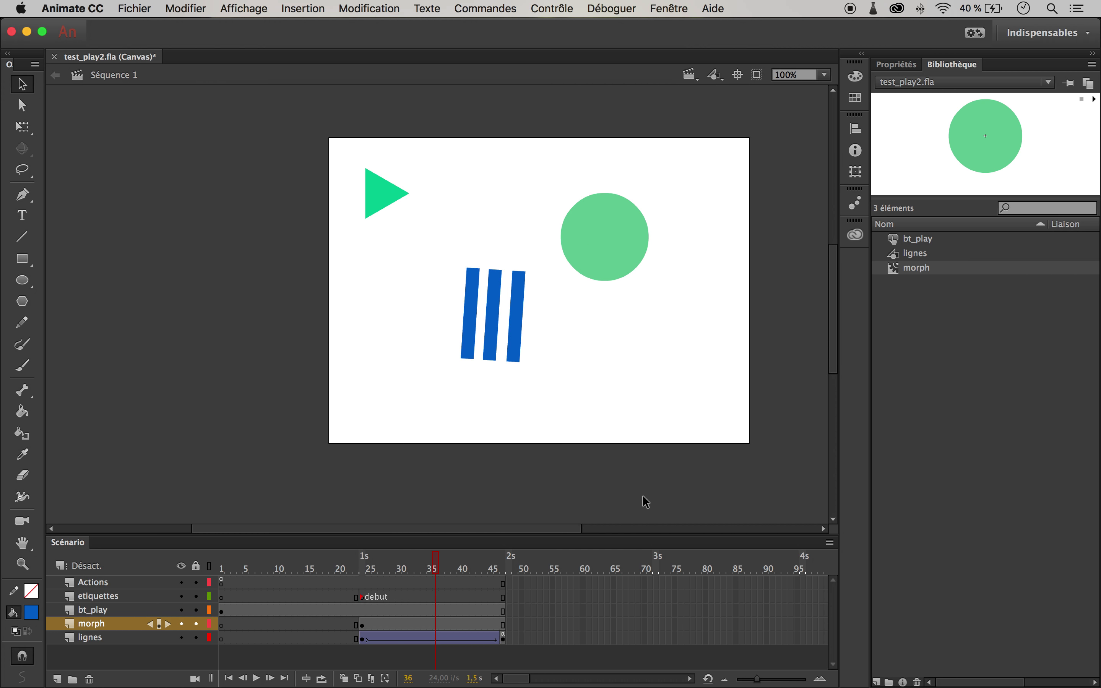